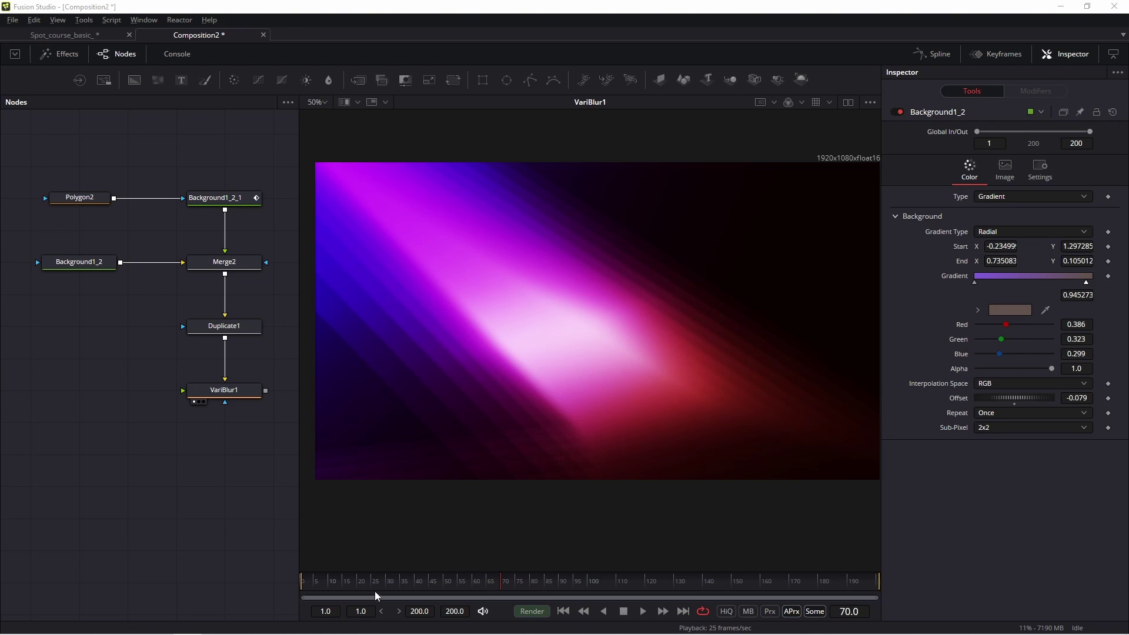
Replay the purple light-streak animation from frame 1 several times to preview it
click(305, 580)
key(space)
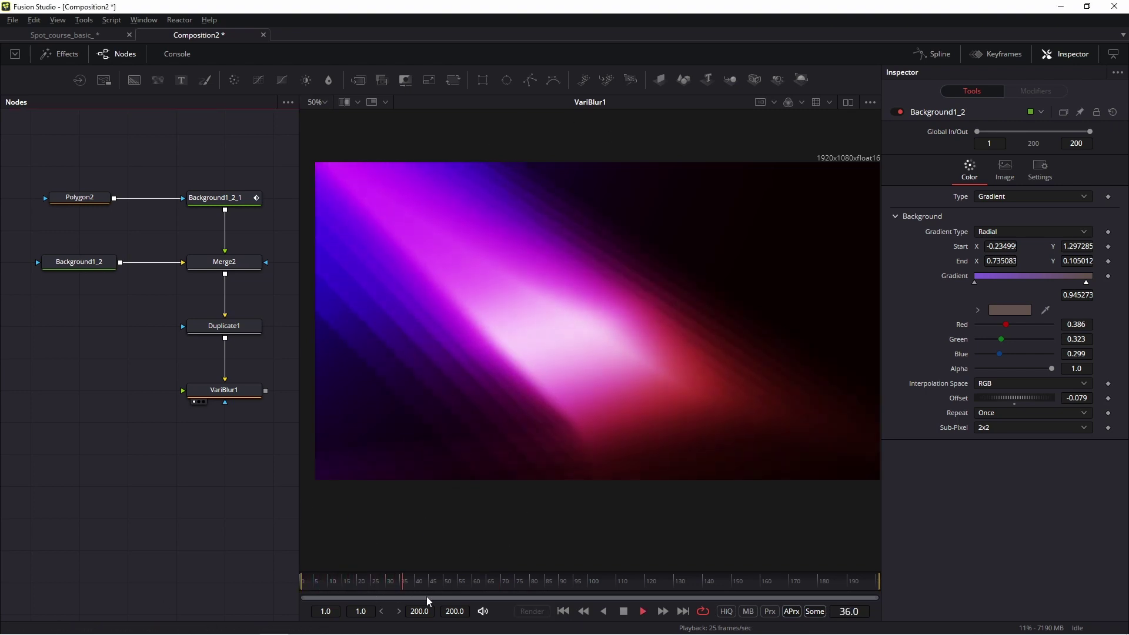
click(304, 580)
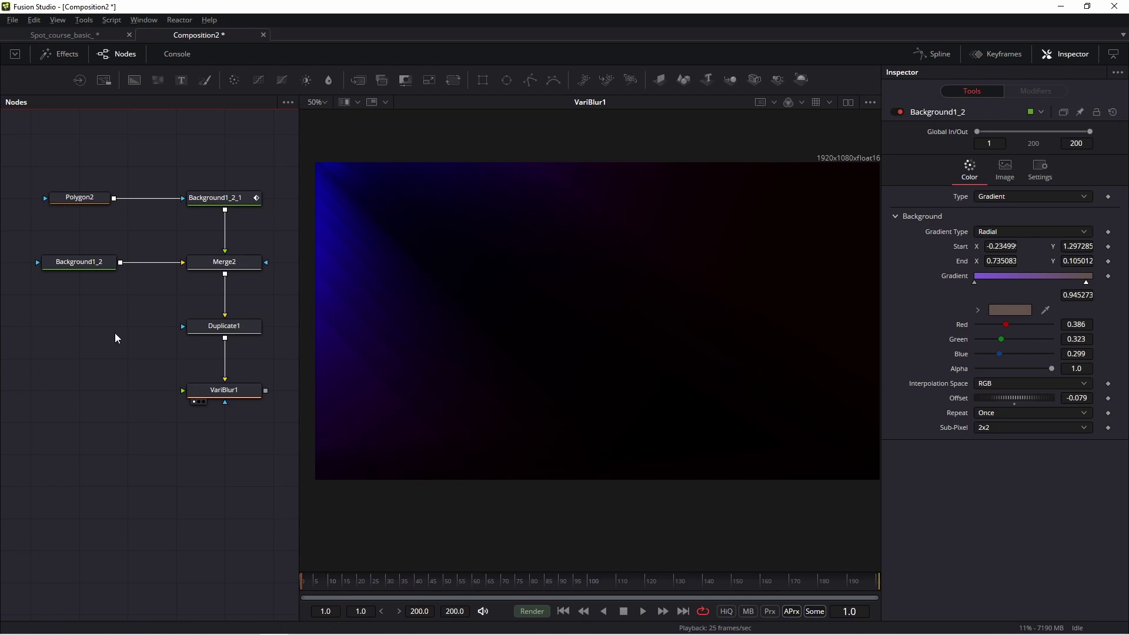
key(space)
key(space)
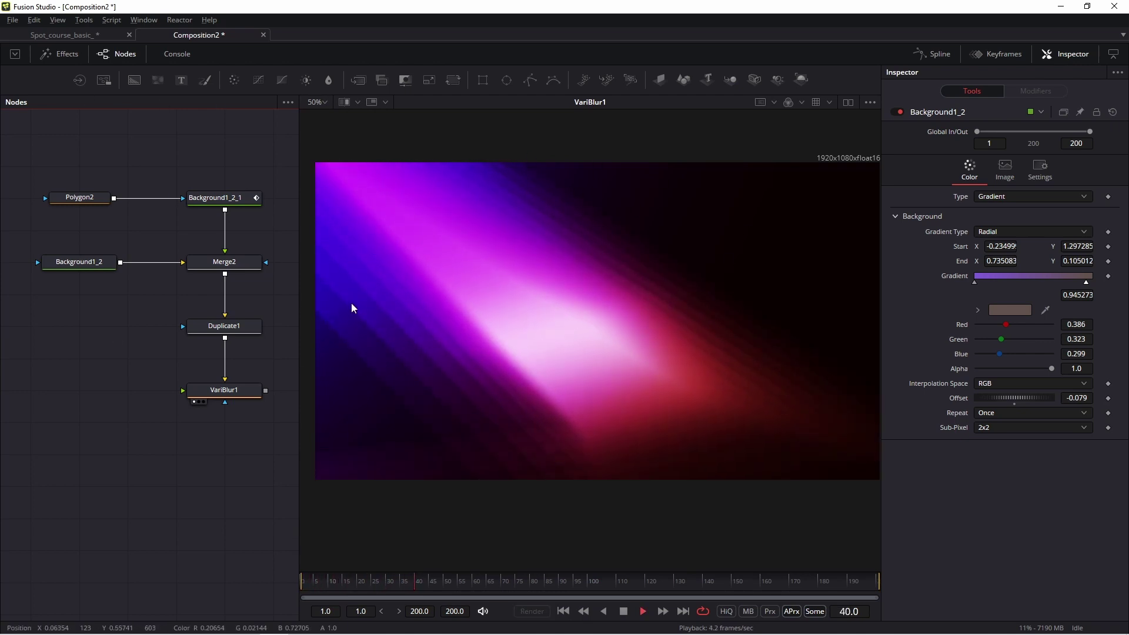
click(304, 579)
key(space)
key(space)
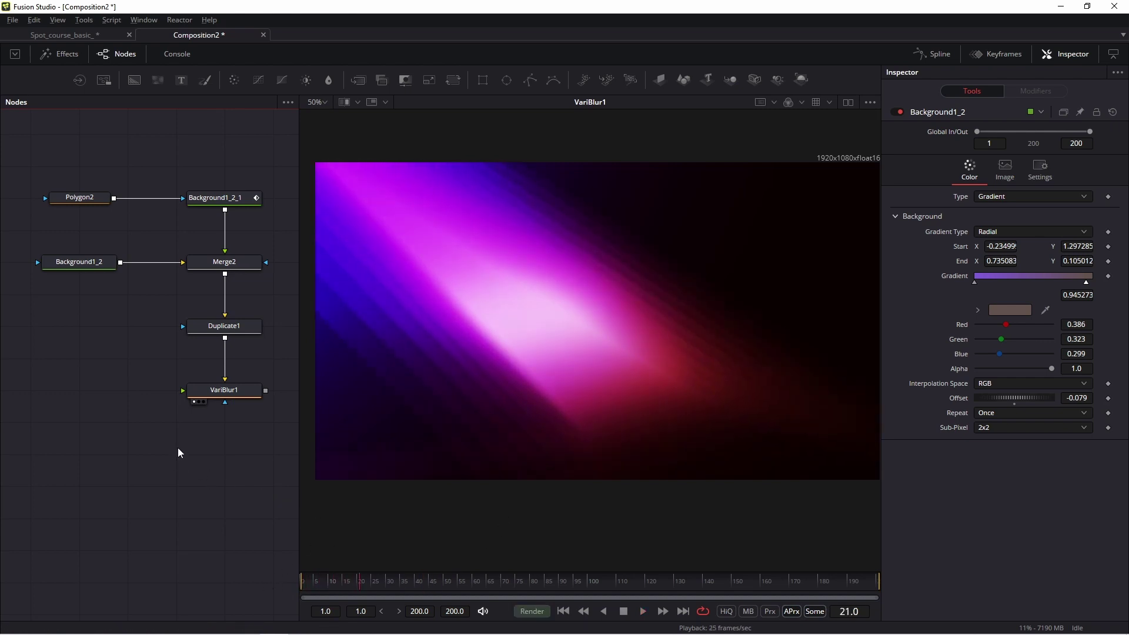
Nudge Duplicate1's Center X and Y, then pull Background1_2's end colour stop inward
click(220, 330)
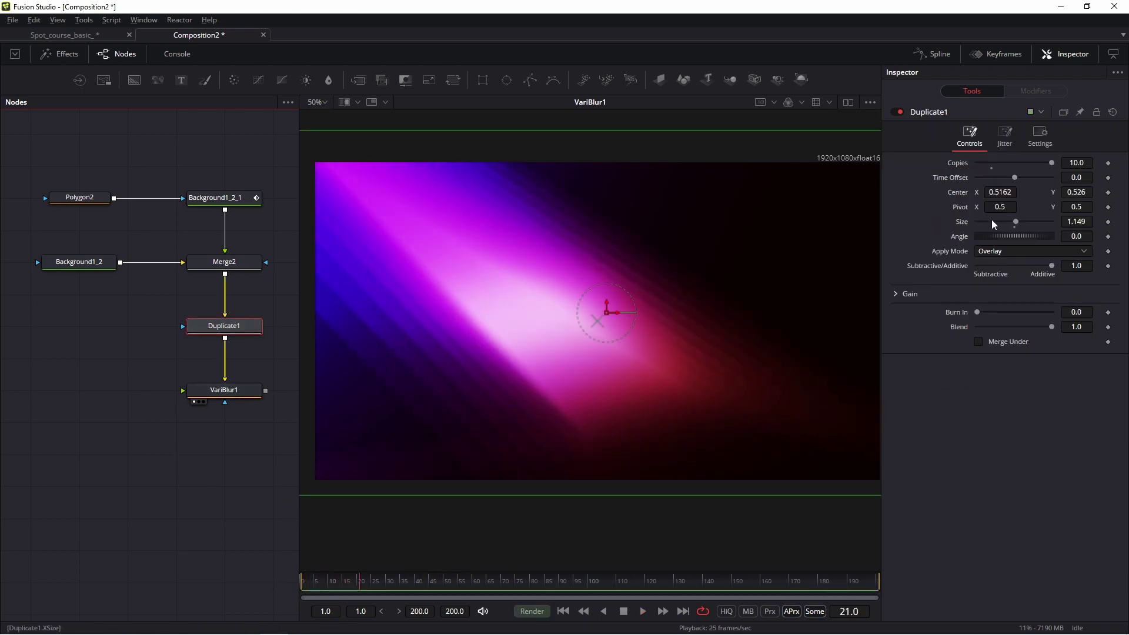
mouse_move(607, 309)
mouse_down()
mouse_move(618, 309)
mouse_move(605, 309)
mouse_up()
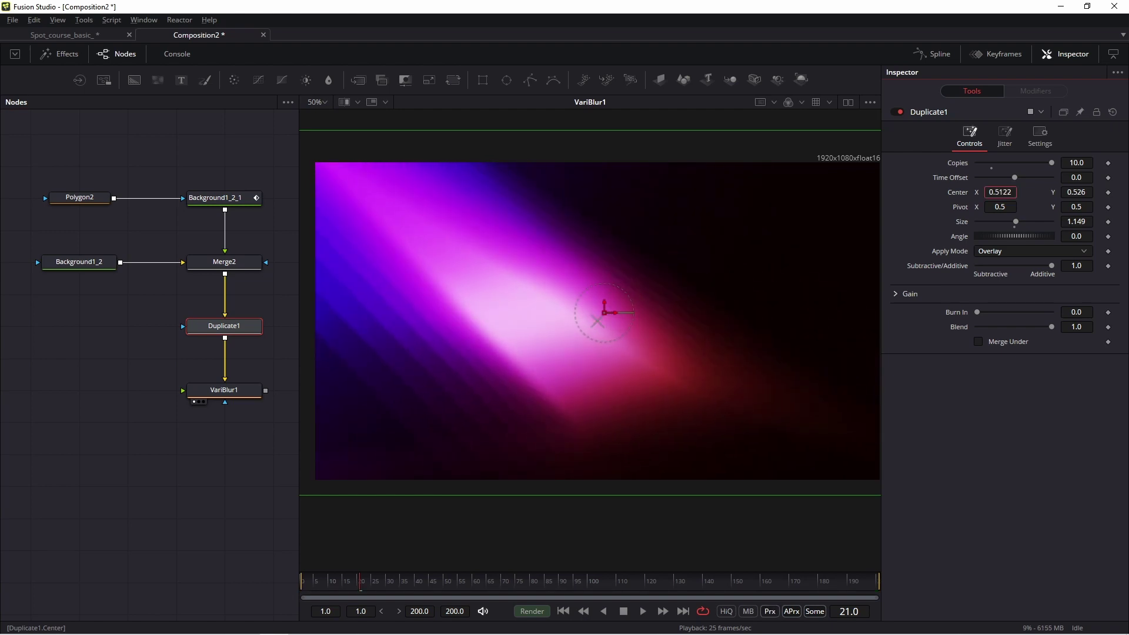
drag(1080, 192, 1098, 192)
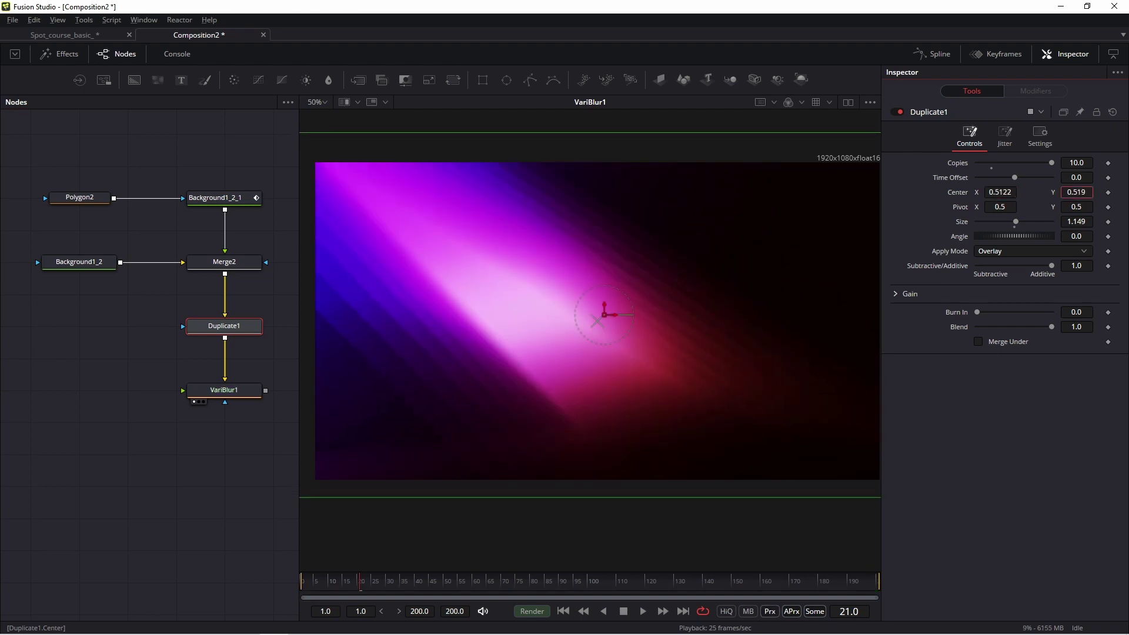
click(80, 261)
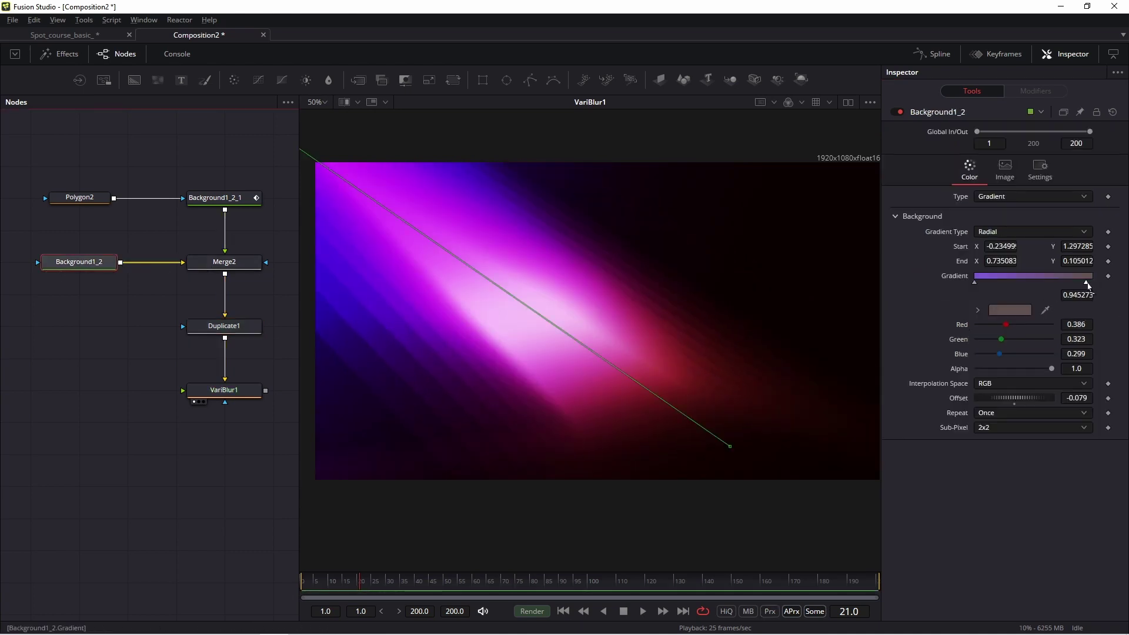
mouse_move(1088, 282)
mouse_down()
mouse_move(1057, 283)
mouse_move(1092, 283)
mouse_up()
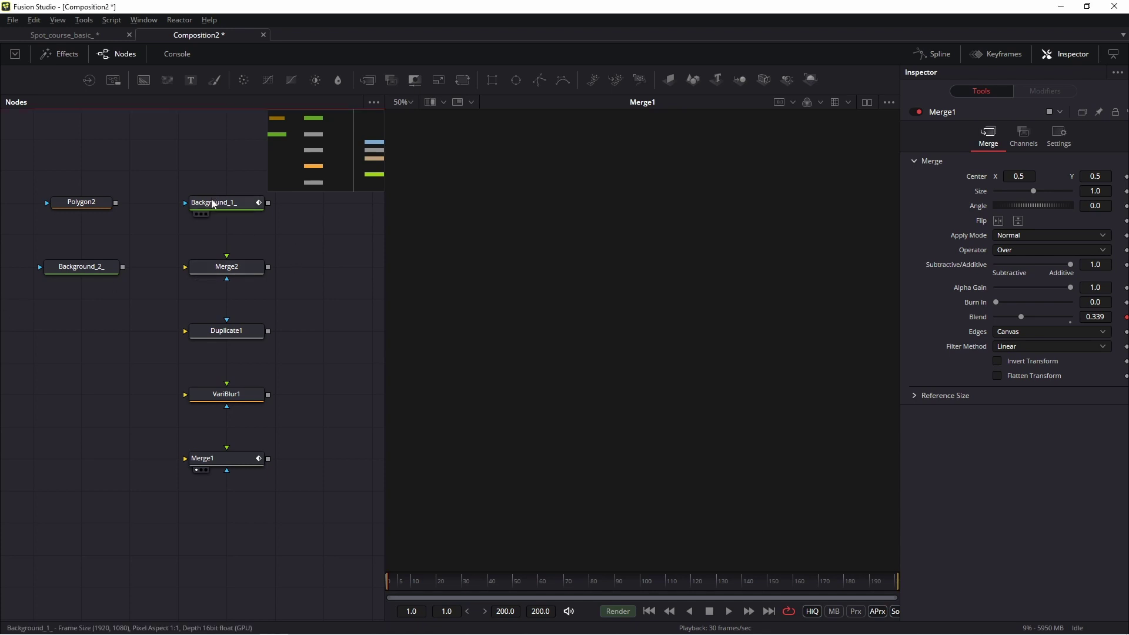
View and play back Background_1_, then load its gradient settings
drag(213, 202, 622, 252)
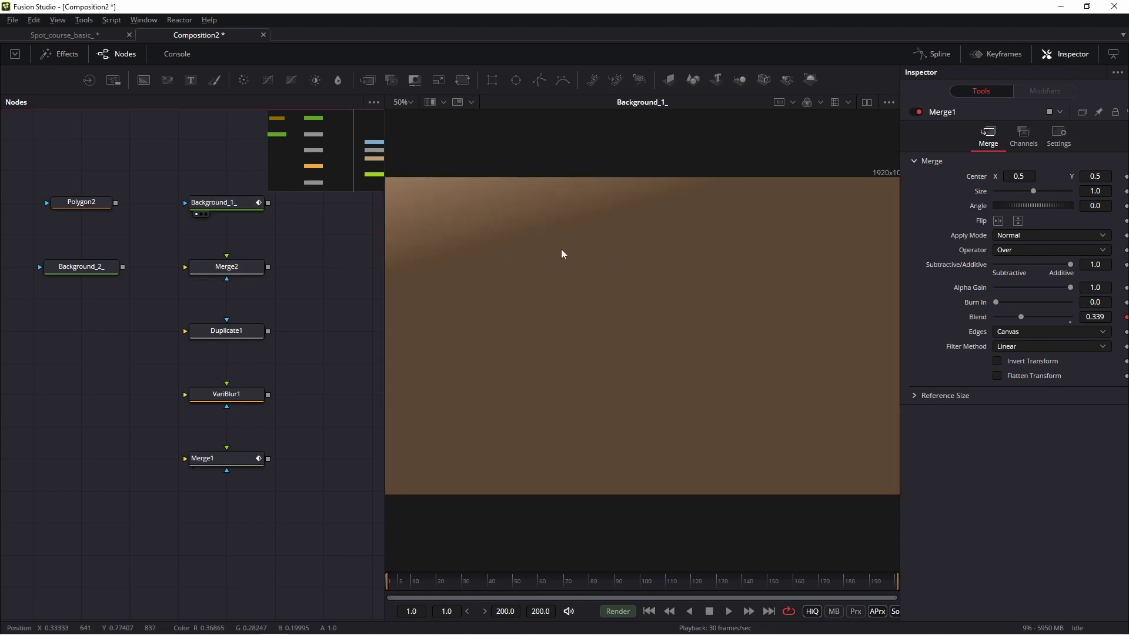
scroll(585, 269, down, 2)
key(space)
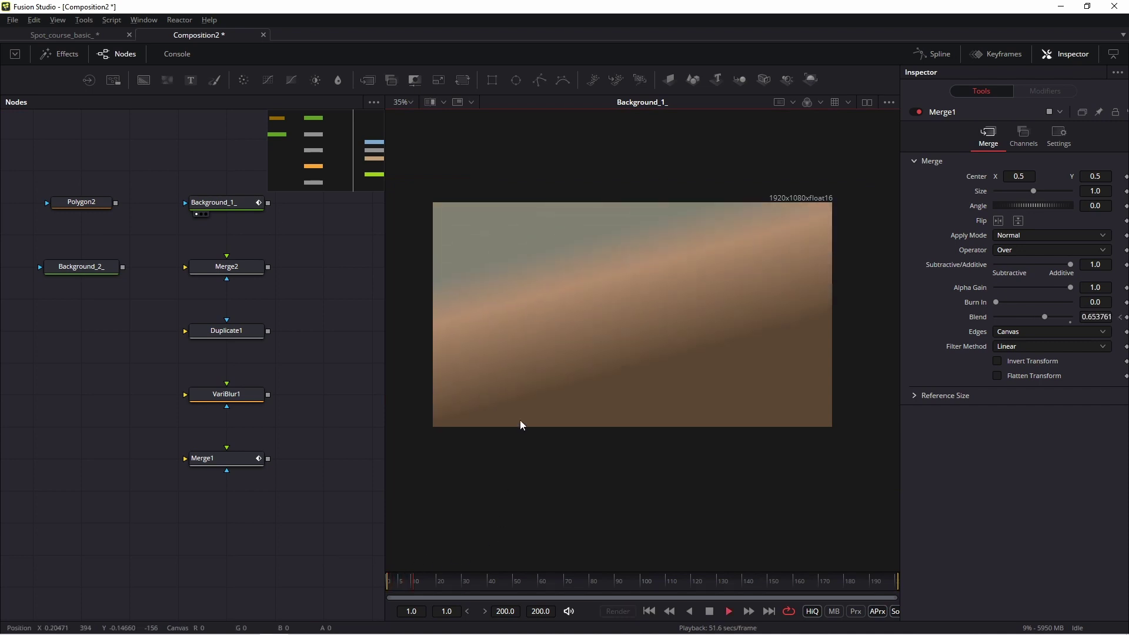
key(space)
click(214, 202)
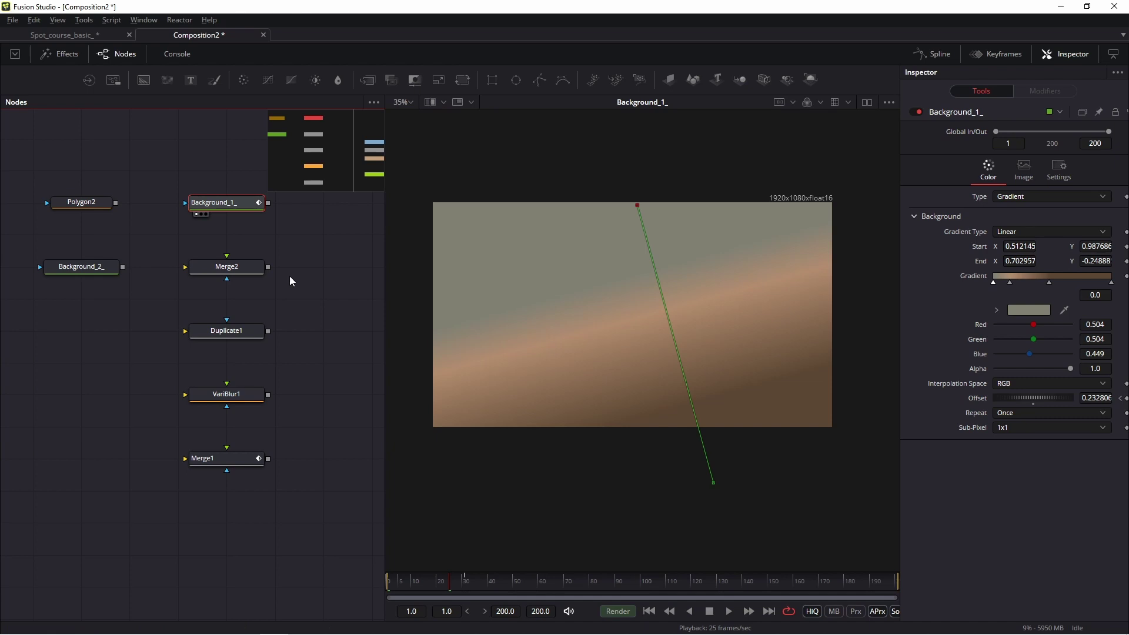
drag(287, 277, 235, 240)
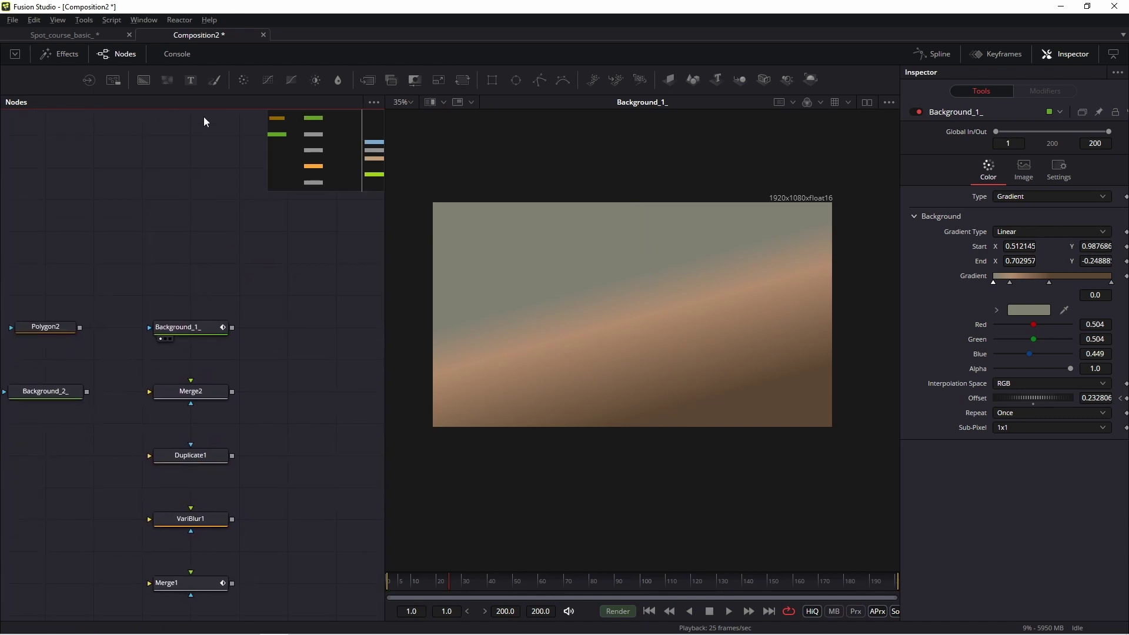
Add a Background1 node as a gradient angled diagonally past the image edges
drag(145, 81, 219, 238)
click(236, 236)
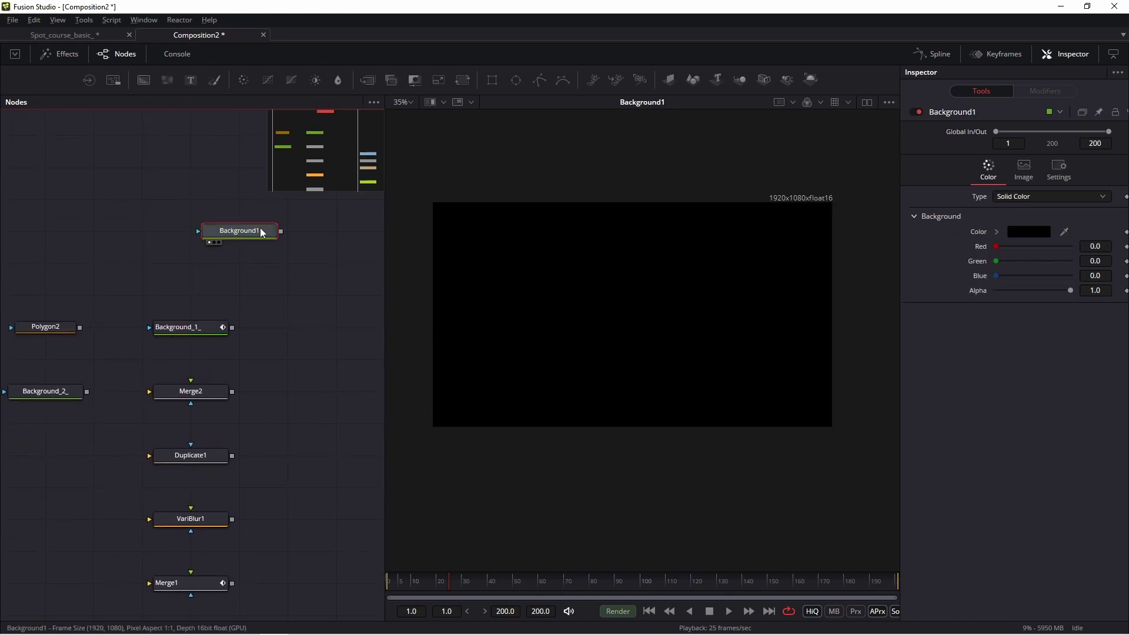
click(1050, 196)
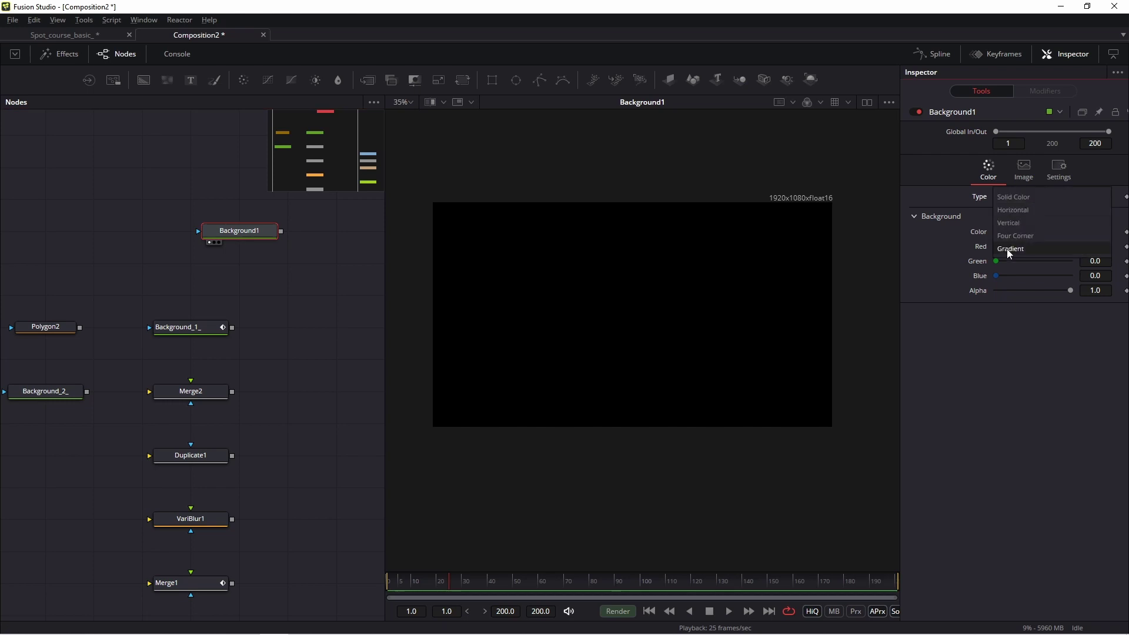
click(1006, 249)
drag(432, 319, 519, 201)
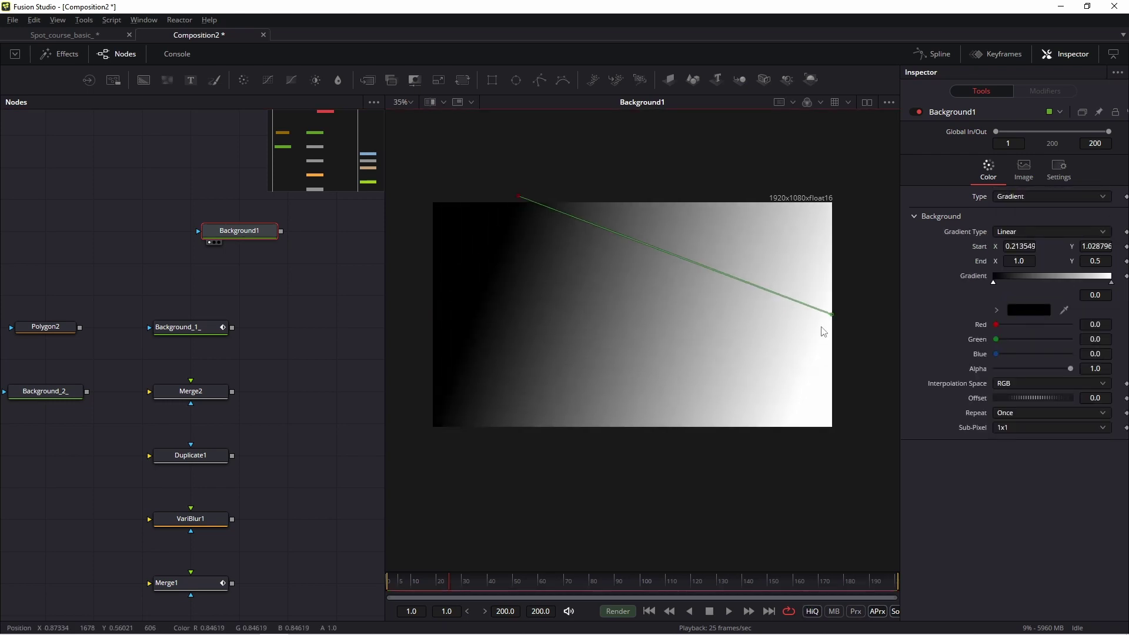
mouse_move(831, 316)
mouse_down()
mouse_move(668, 438)
mouse_move(673, 475)
mouse_up()
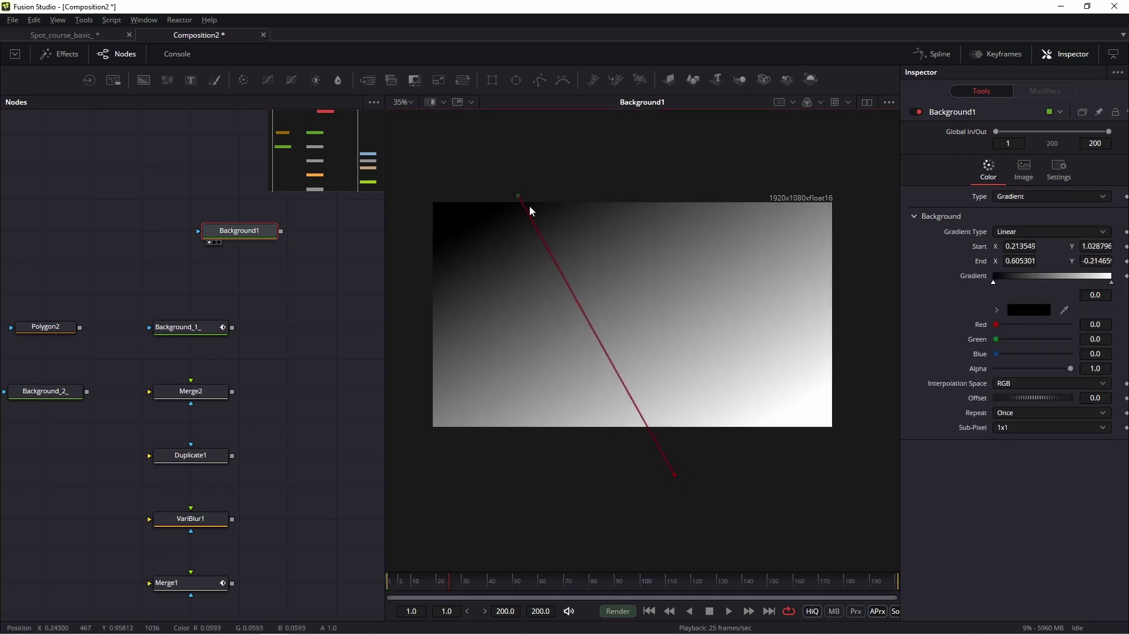
drag(521, 203, 532, 184)
Move Background1 right, compare it with Background_1_, and select Background1 for removal
drag(239, 230, 286, 230)
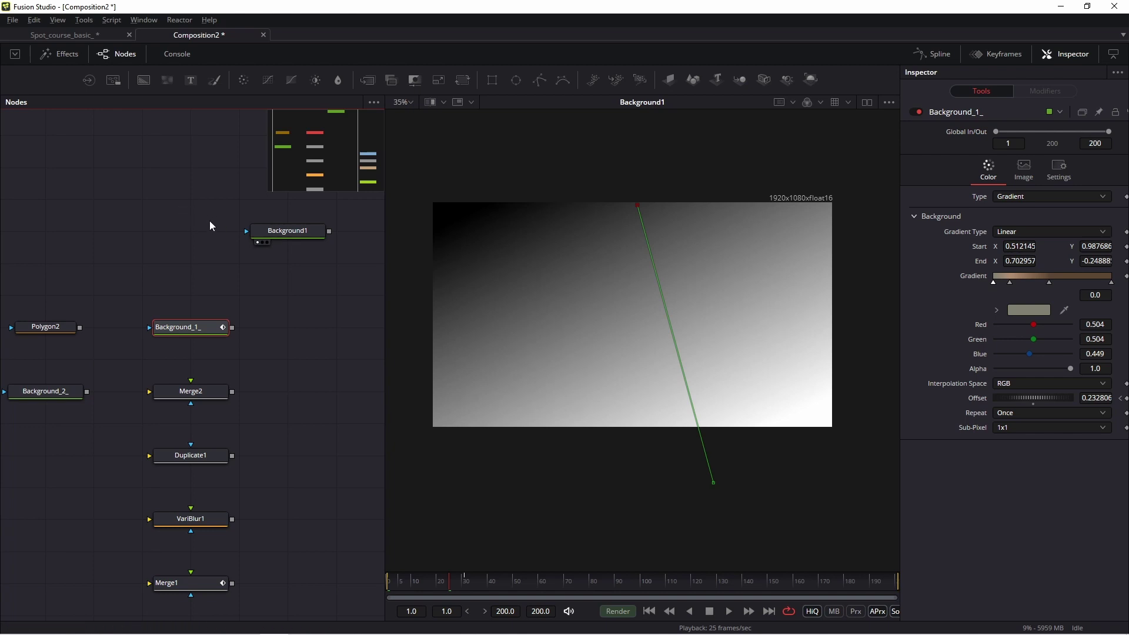
click(287, 231)
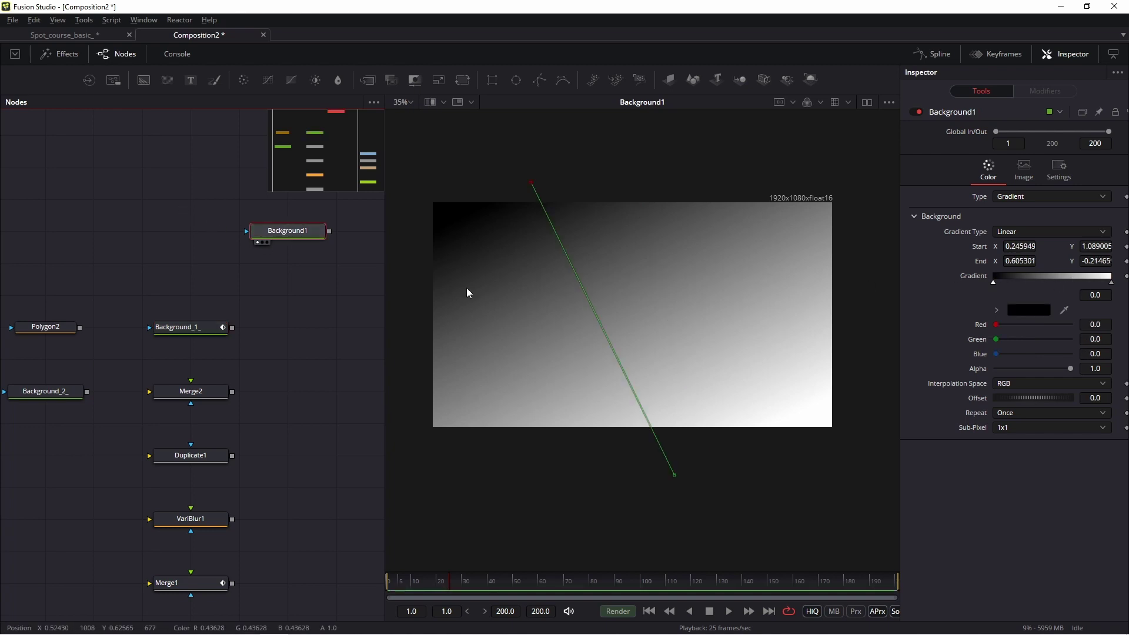
click(186, 327)
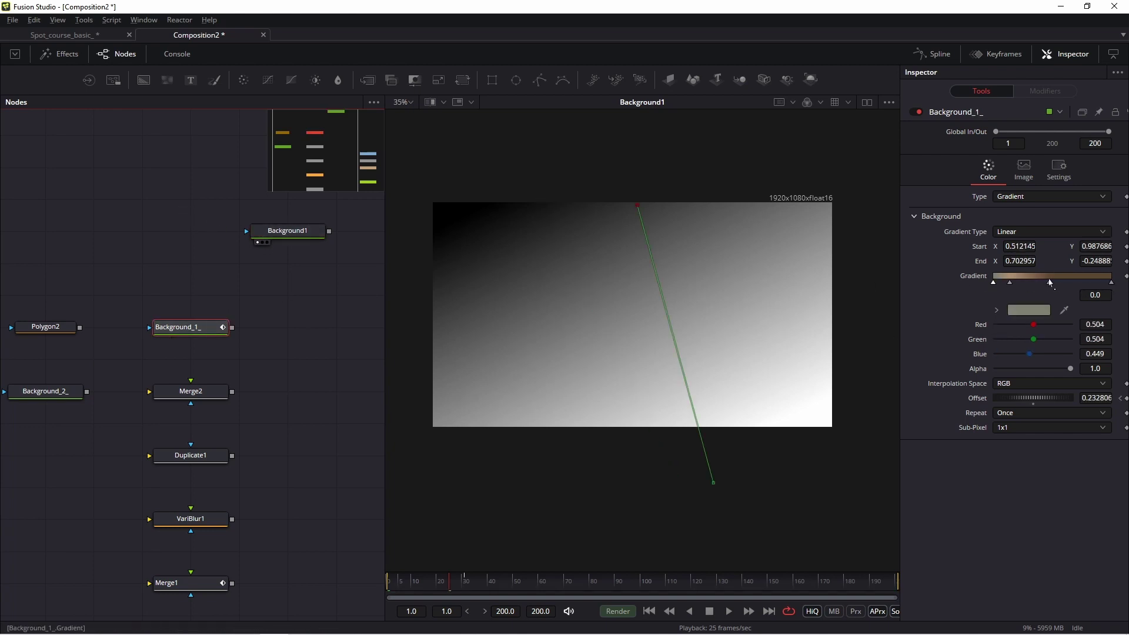
click(287, 231)
key(Delete)
drag(180, 329, 569, 333)
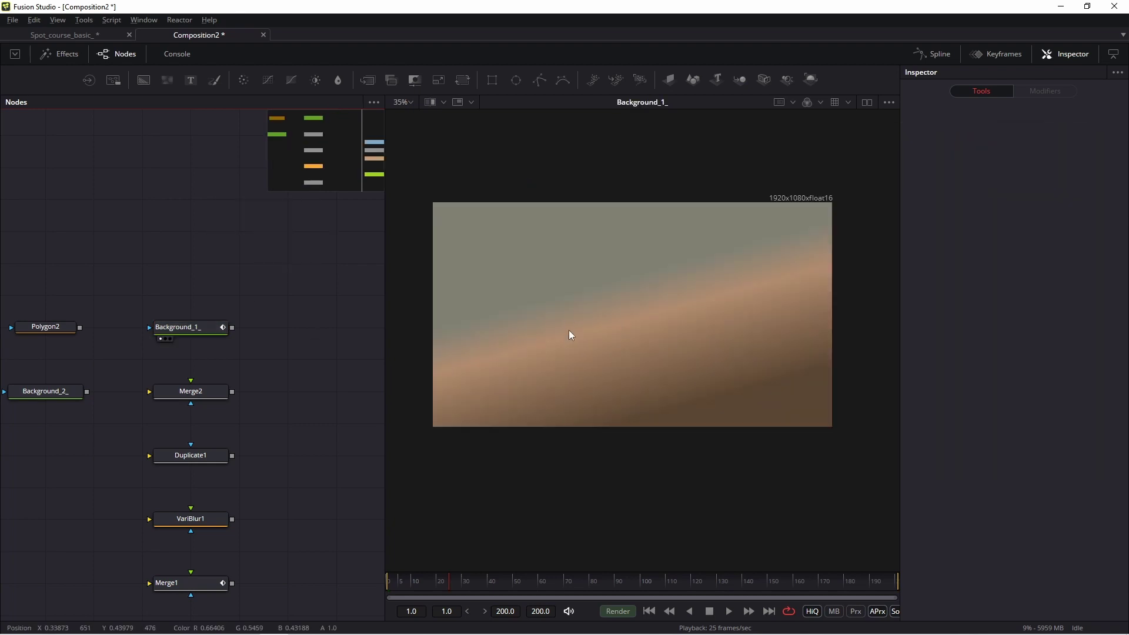
key(space)
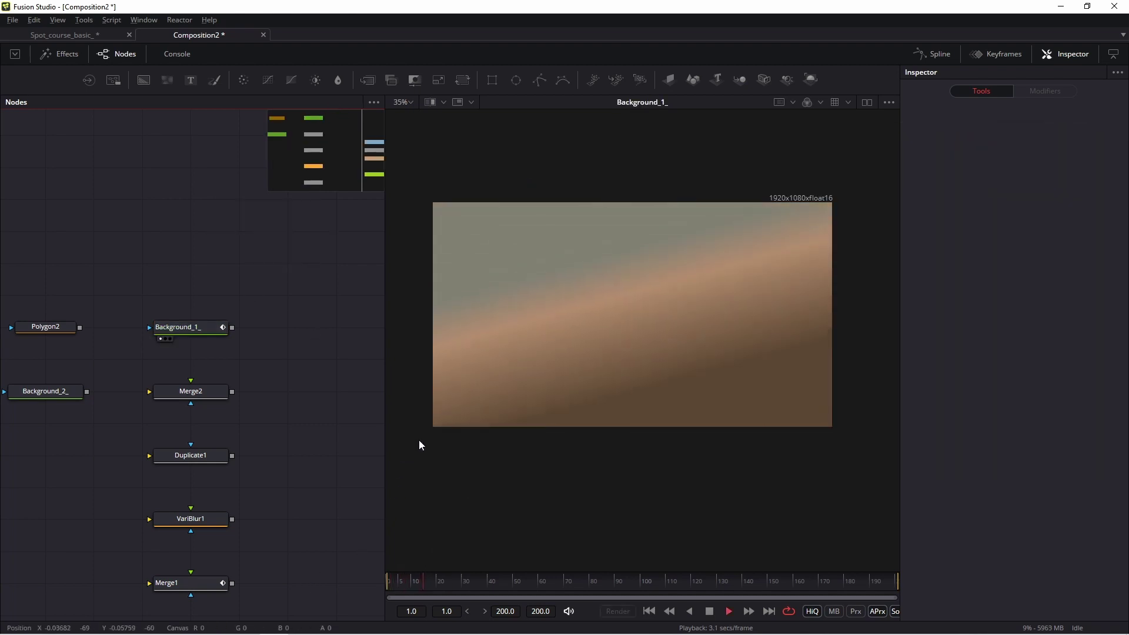
click(185, 328)
key(space)
drag(894, 300, 832, 302)
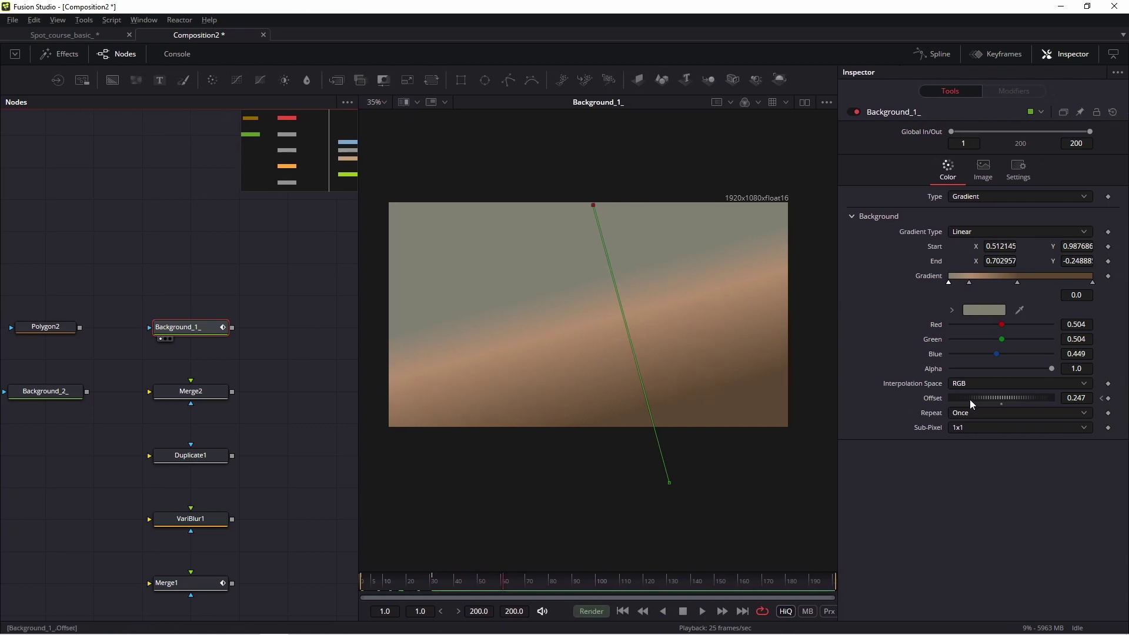
click(418, 578)
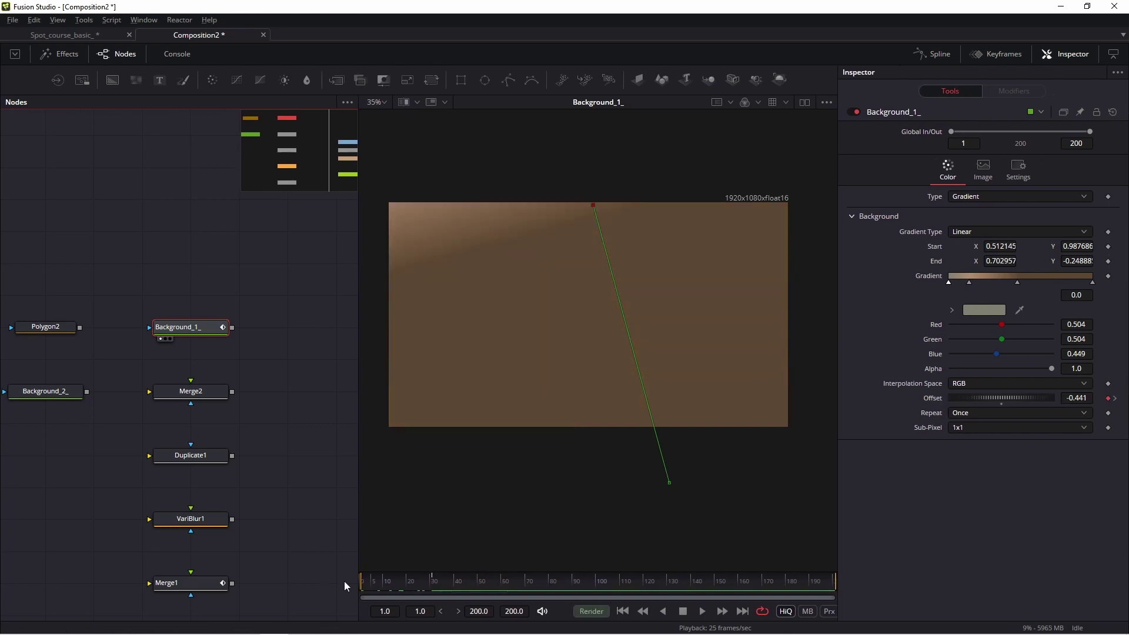
key(space)
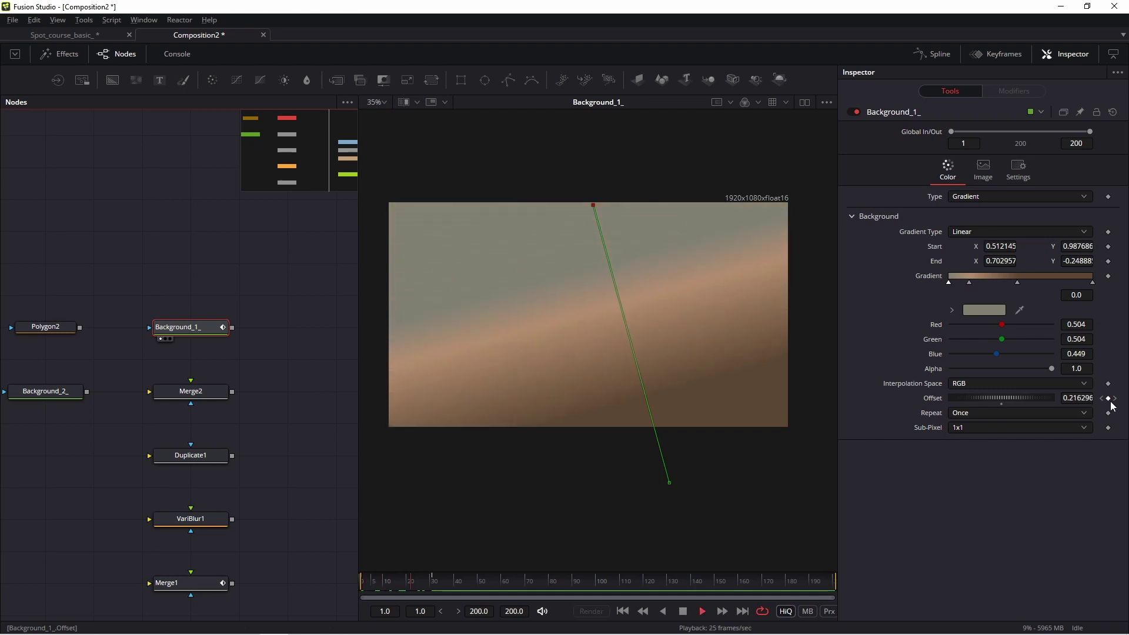
key(space)
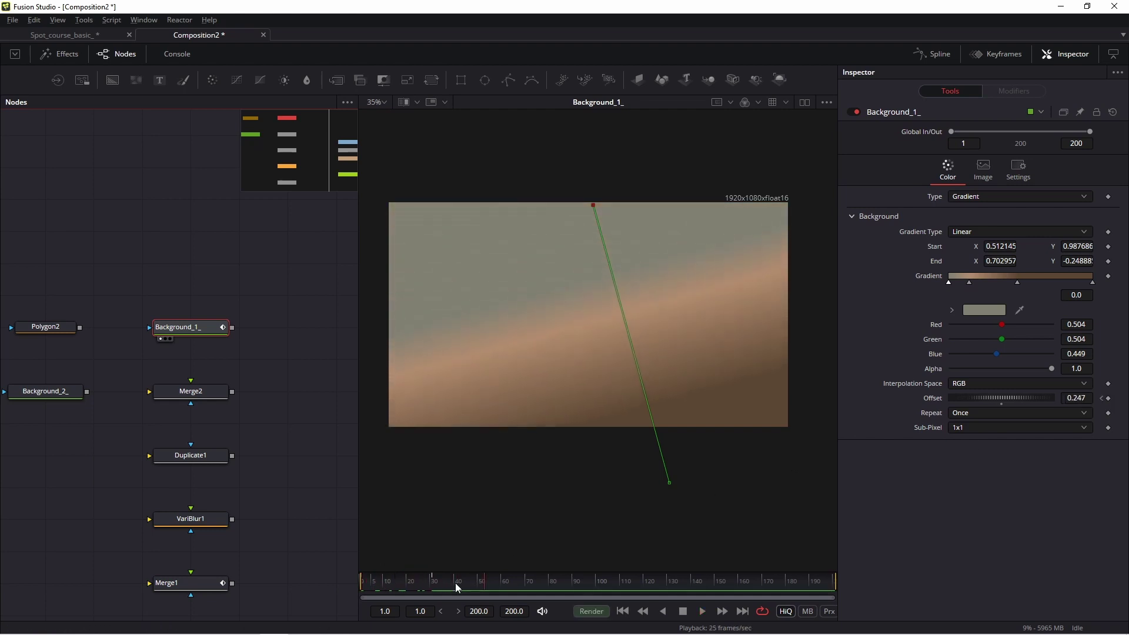
click(401, 588)
key(space)
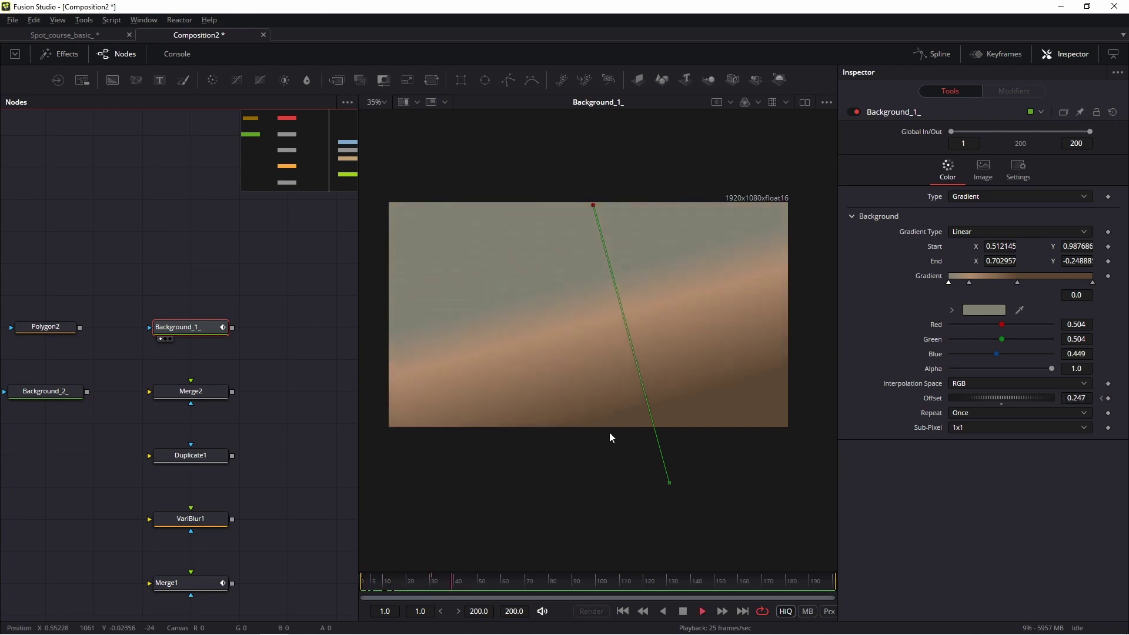
key(space)
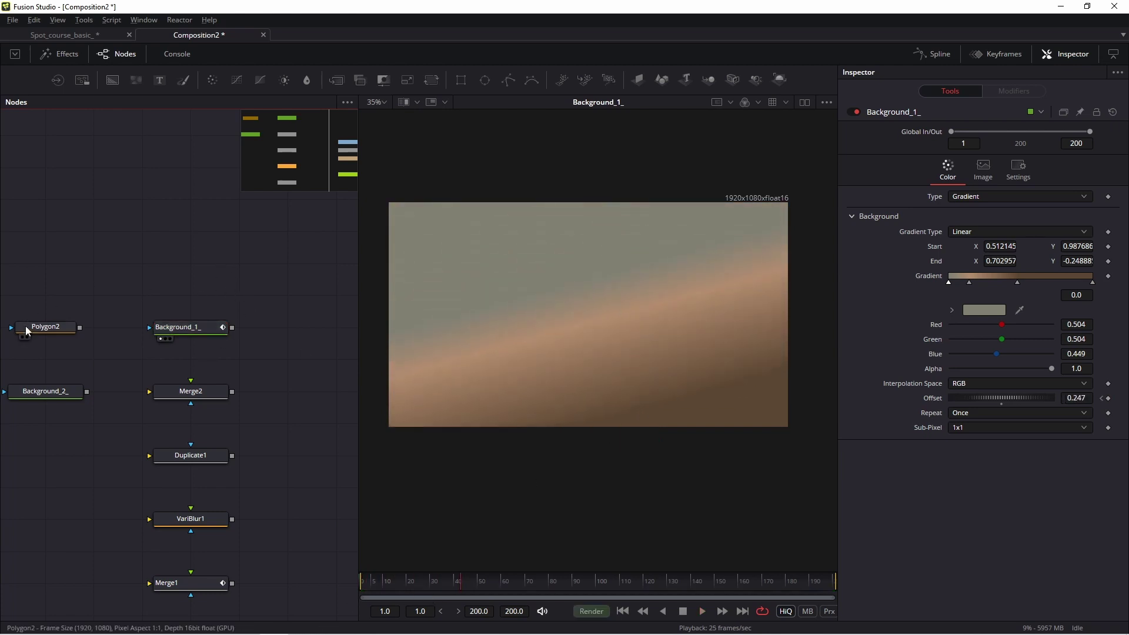
View Polygon2 and rearrange the nodes, cancelling the tool search
click(39, 328)
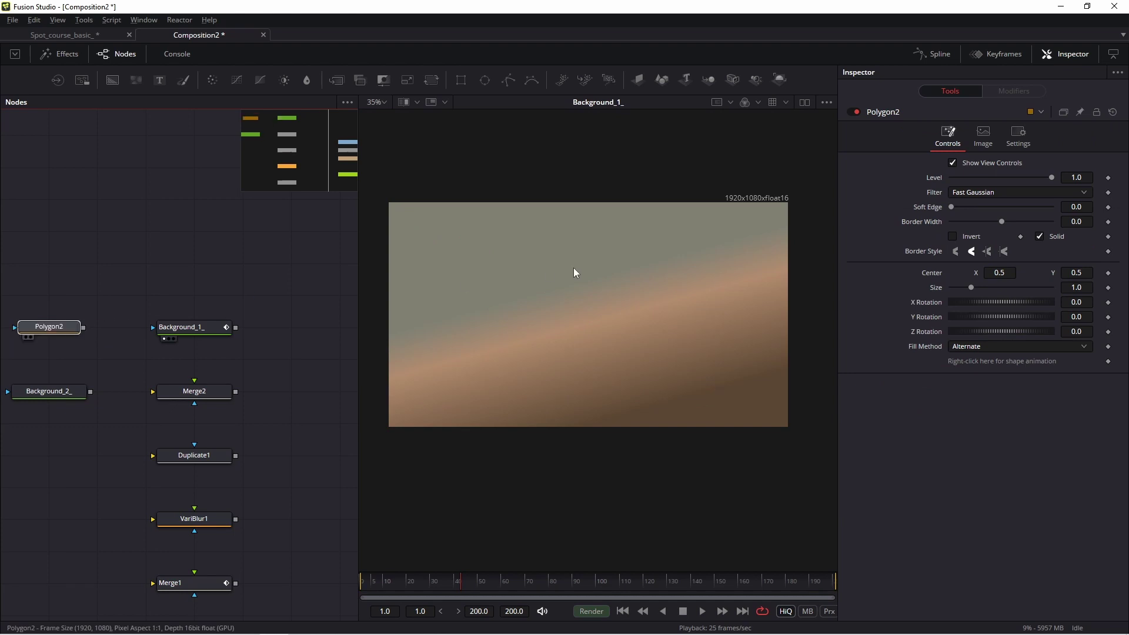
drag(50, 327, 574, 267)
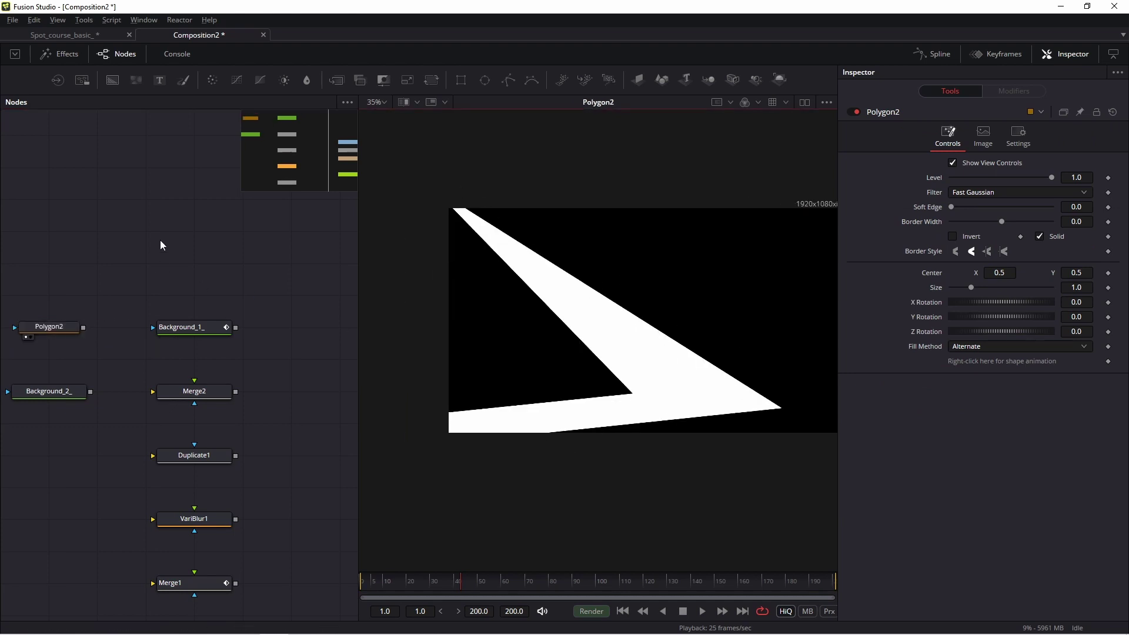
drag(212, 258, 184, 269)
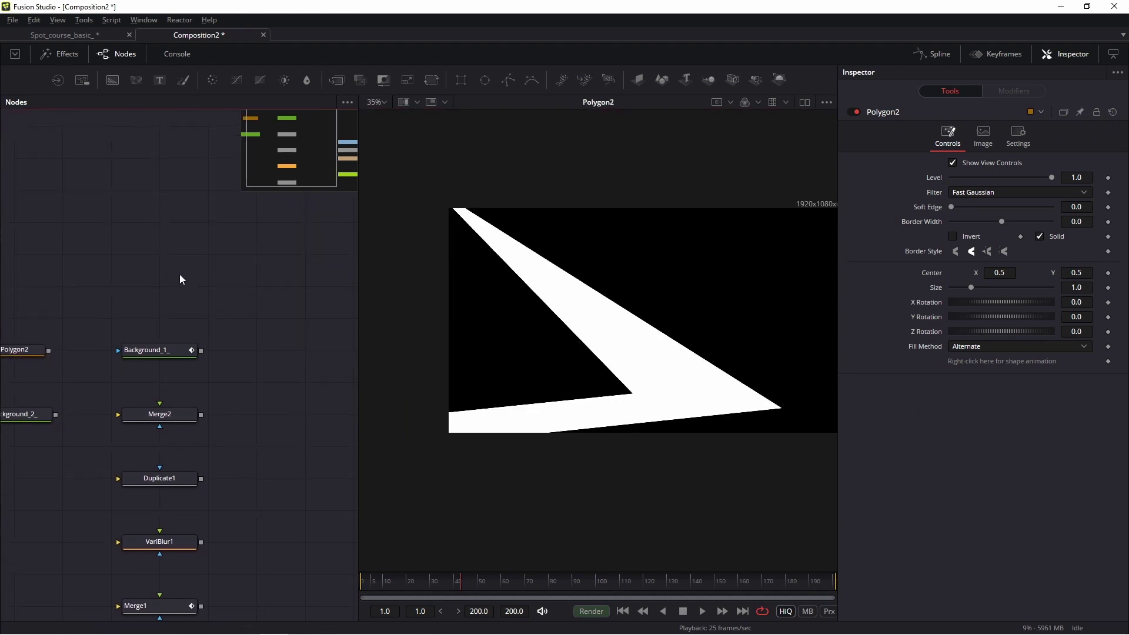
key(shift+space)
text(tran)
key(BackSpace)
key(BackSpace)
key(BackSpace)
text(pol)
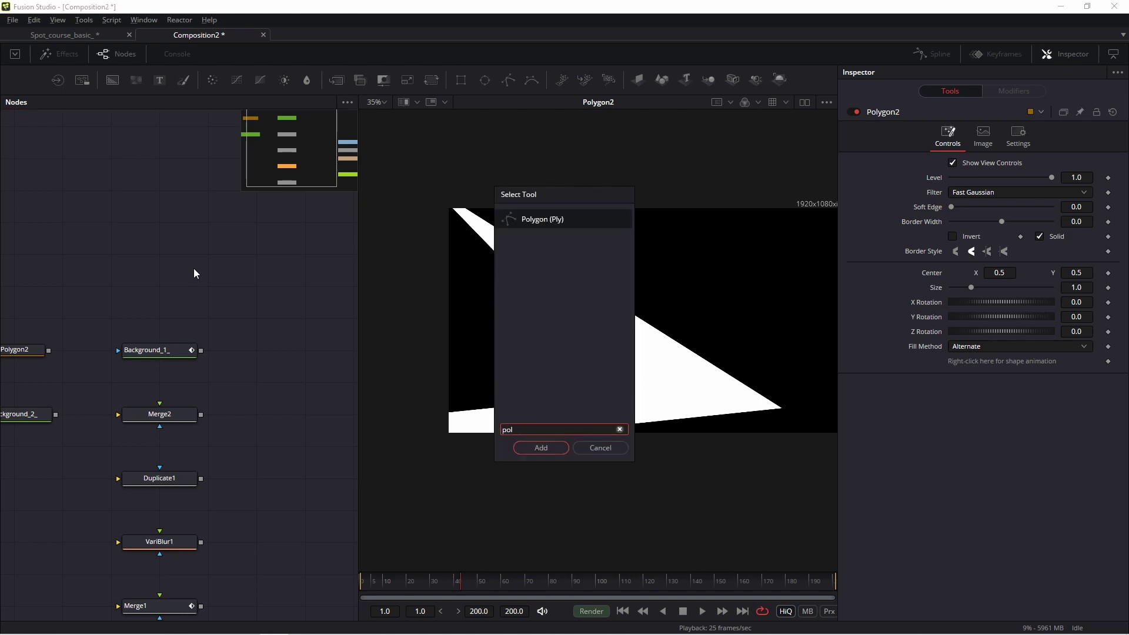
click(600, 448)
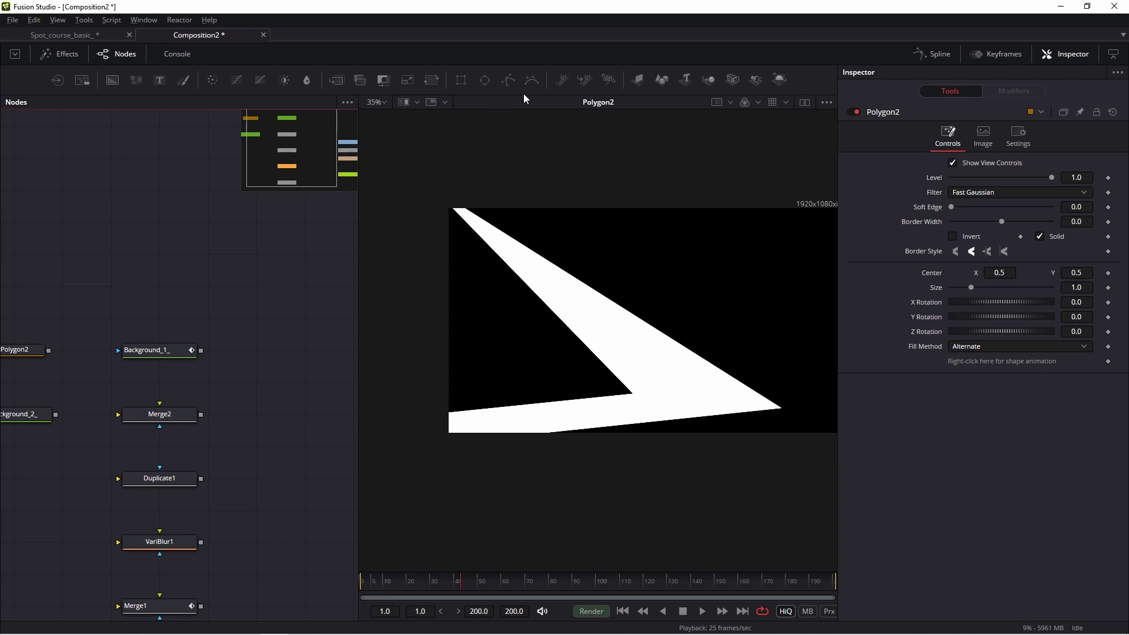
Draw a closed chevron polygon with its top corner stretched to the frame edge
click(506, 80)
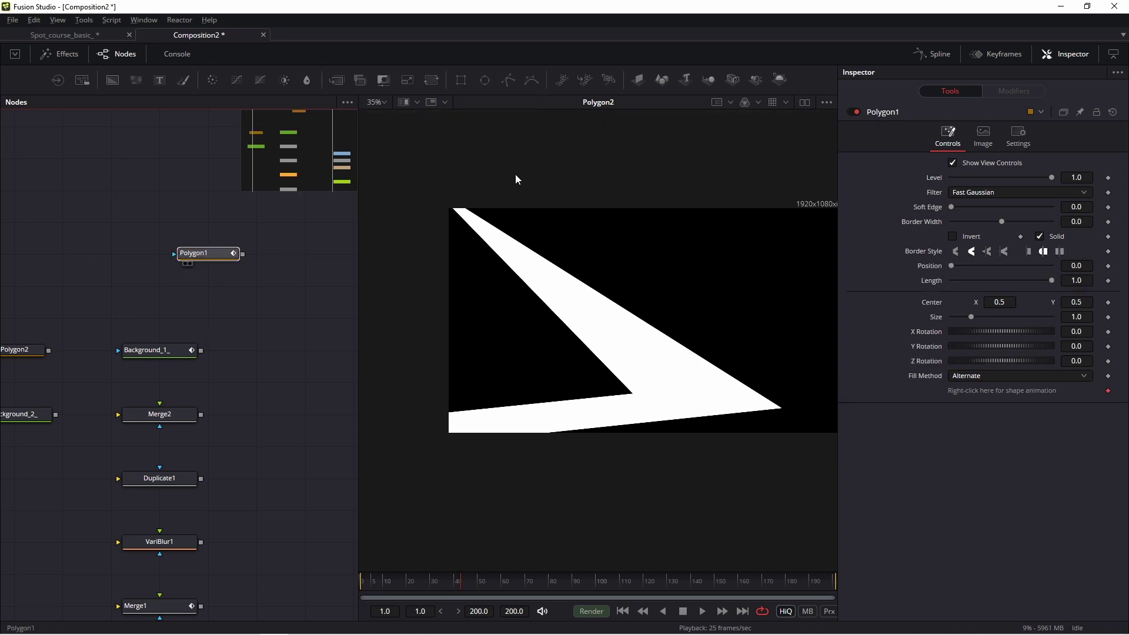
drag(203, 253, 514, 179)
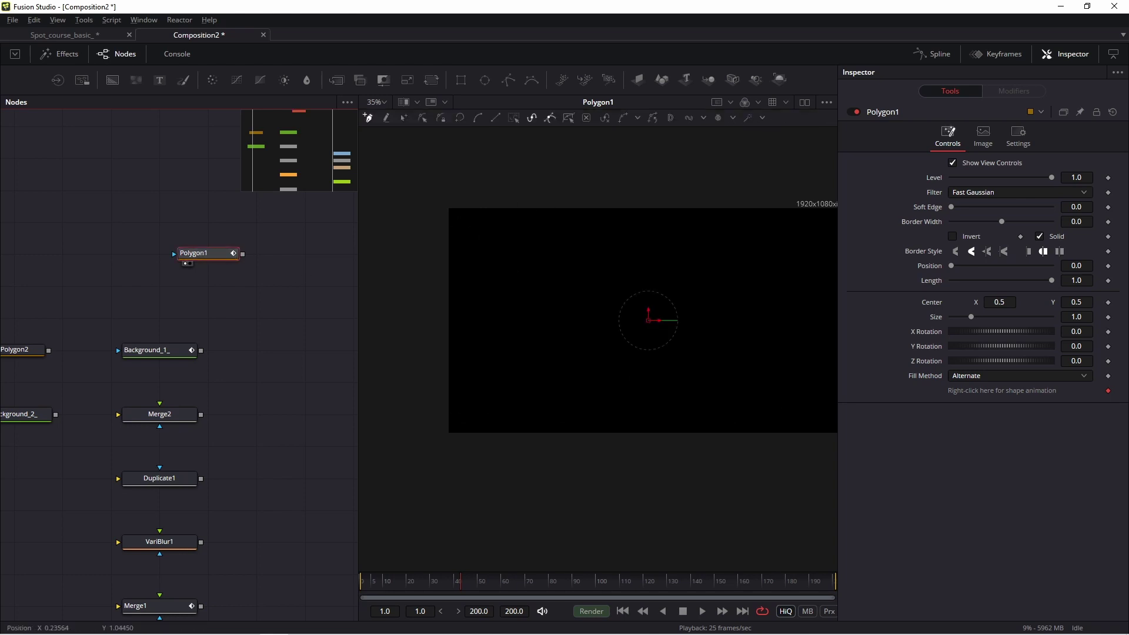
click(533, 256)
click(576, 304)
click(498, 388)
click(695, 338)
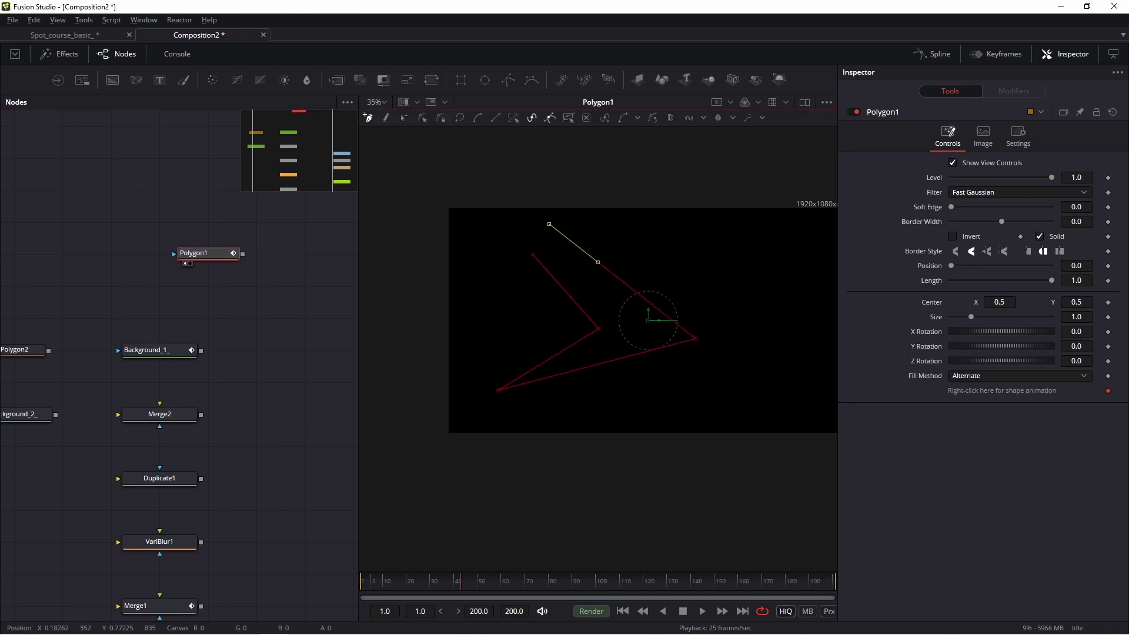
click(538, 257)
drag(537, 257, 501, 201)
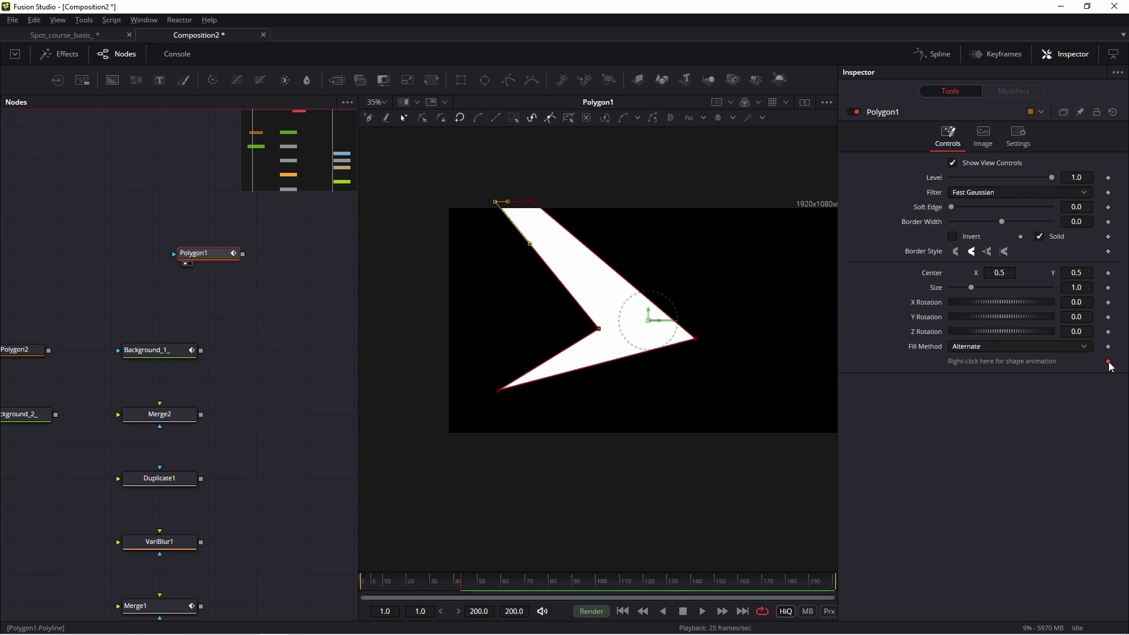
Delete the Polygon1 node and show Background_1_ in the viewer
click(203, 254)
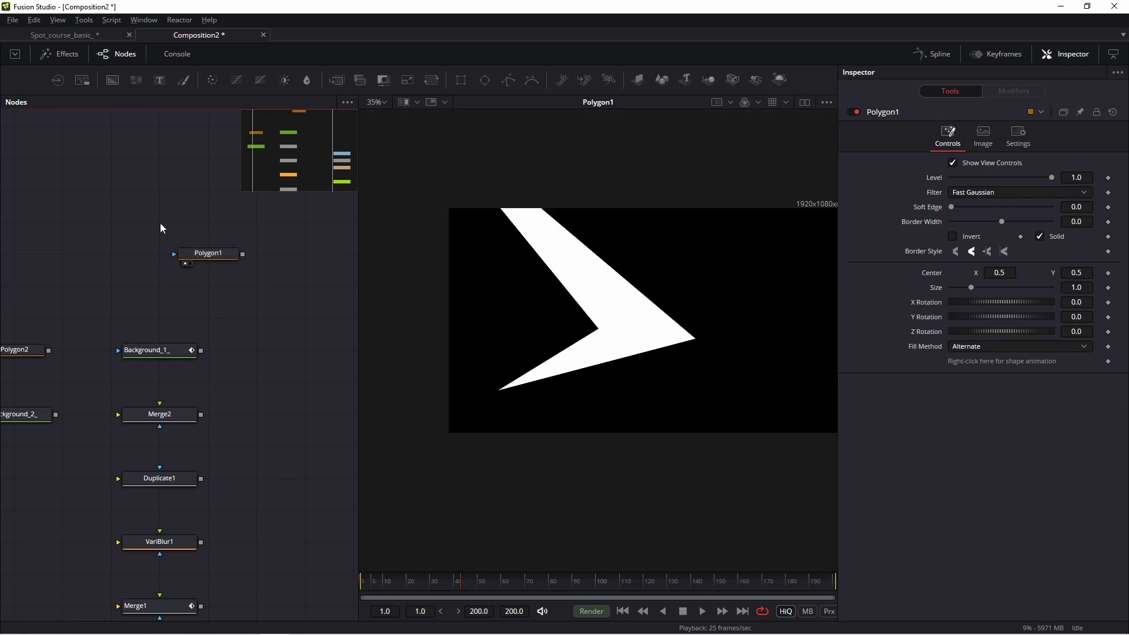
key(Delete)
mouse_move(207, 290)
mouse_down()
mouse_move(250, 319)
mouse_move(501, 300)
mouse_up()
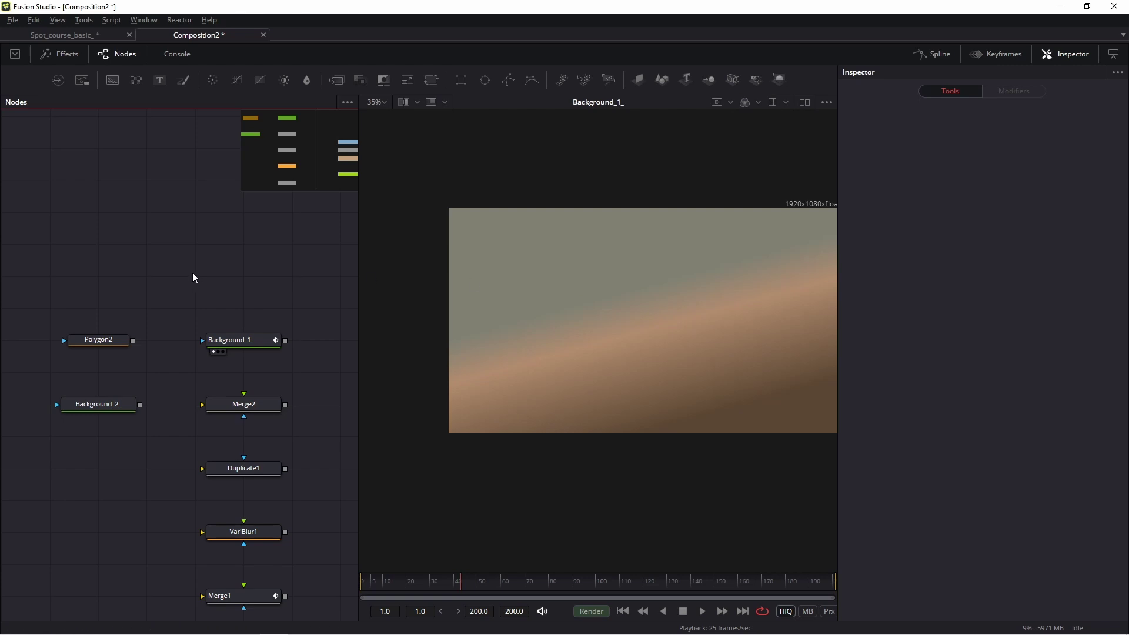
mouse_move(106, 339)
mouse_down()
mouse_move(58, 337)
mouse_move(530, 291)
mouse_up()
Connect Polygon2 as Background_1_'s mask
click(57, 337)
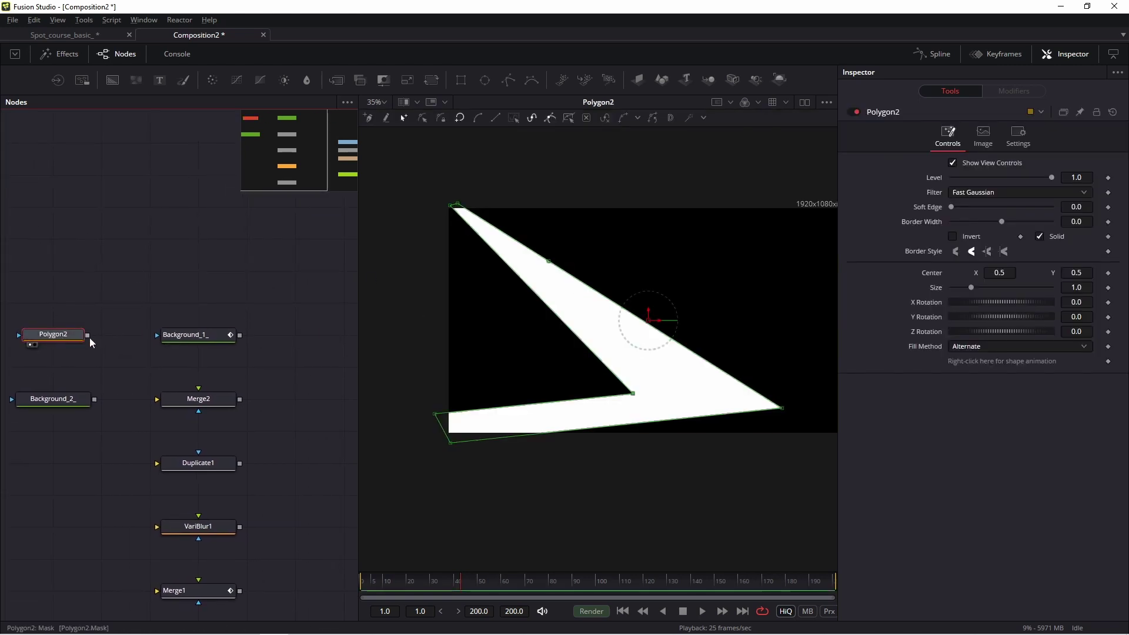
drag(88, 336, 181, 335)
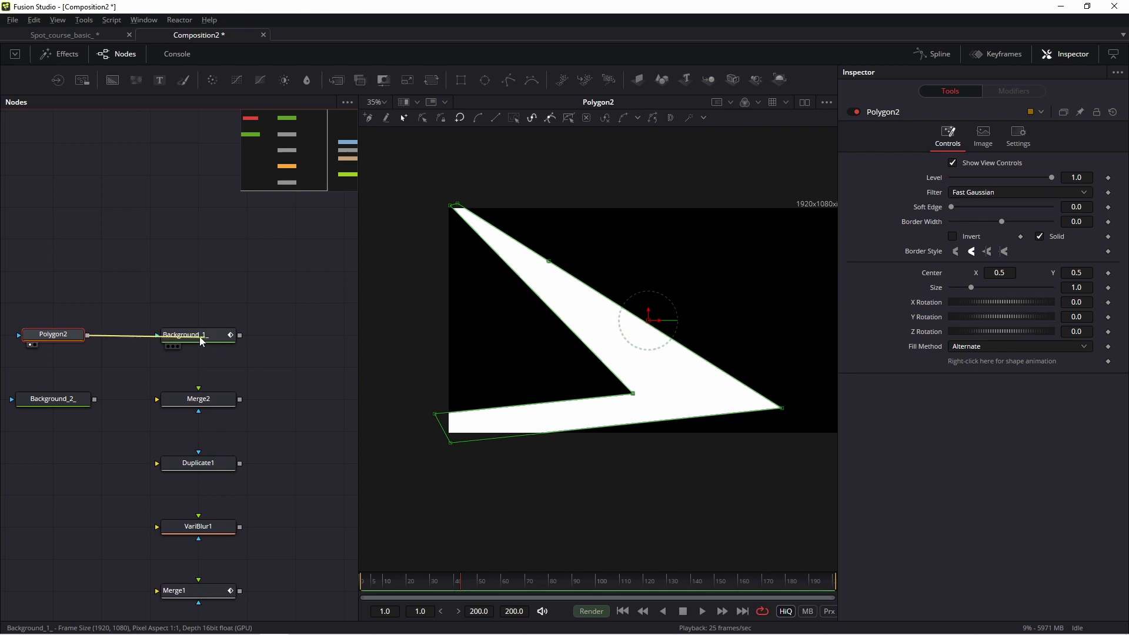
click(132, 347)
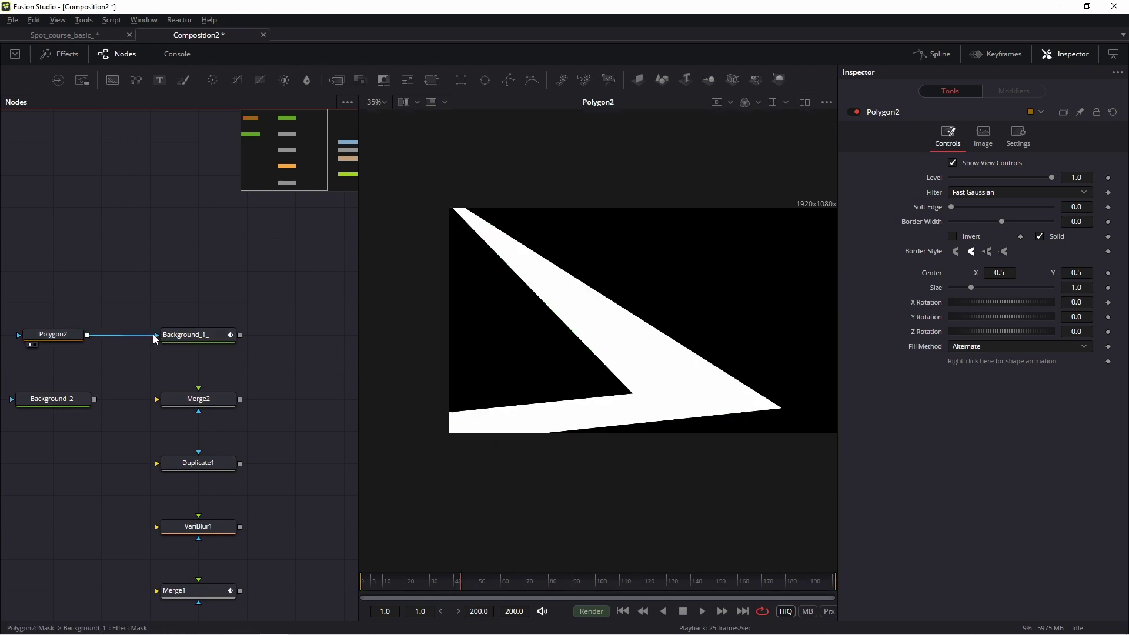
View the masked Background_1_ and play back its animation
click(188, 336)
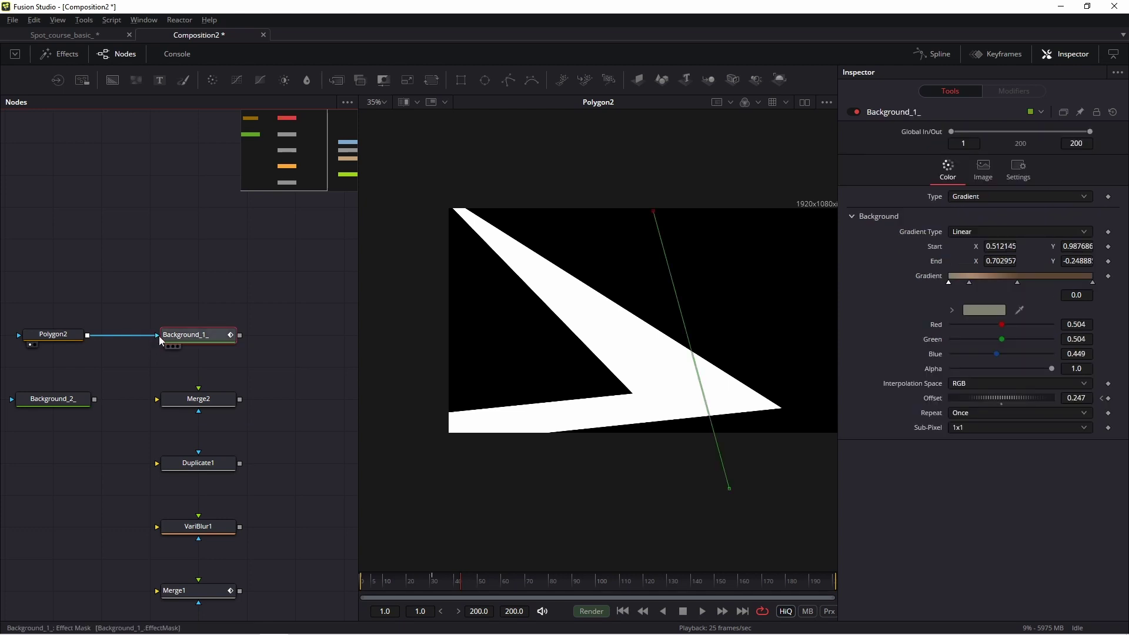
key(1)
mouse_move(172, 309)
mouse_down()
mouse_move(259, 326)
mouse_move(192, 328)
mouse_up()
key(space)
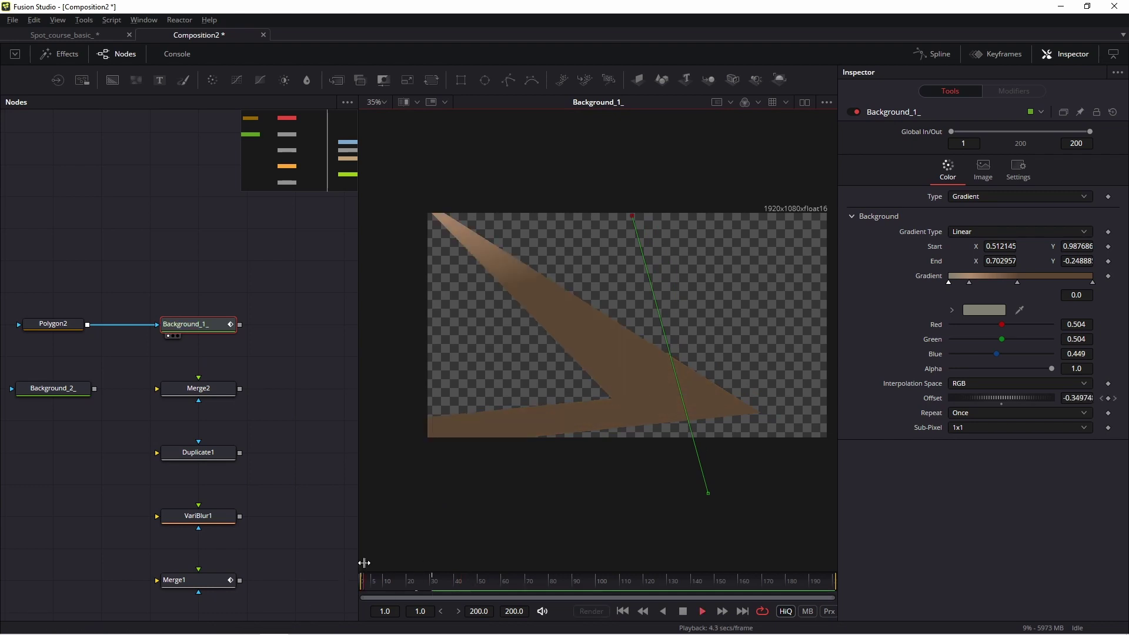
key(space)
click(267, 356)
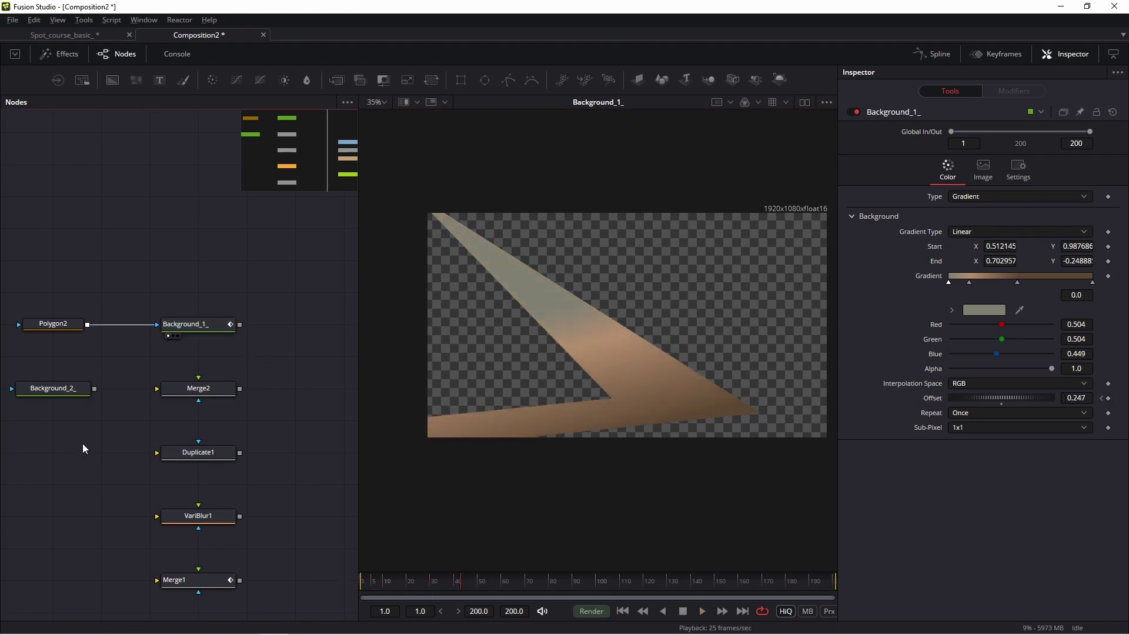
View Background_2_ and drag its gradient start and end points diagonally from the upper-left
drag(64, 470, 135, 428)
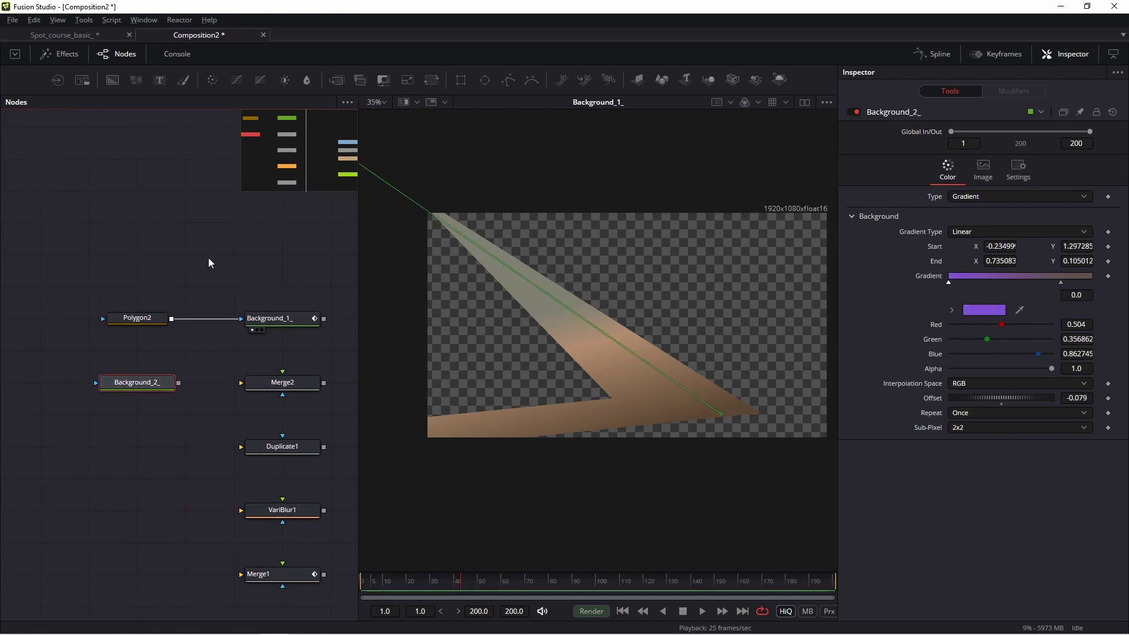
click(135, 384)
key(1)
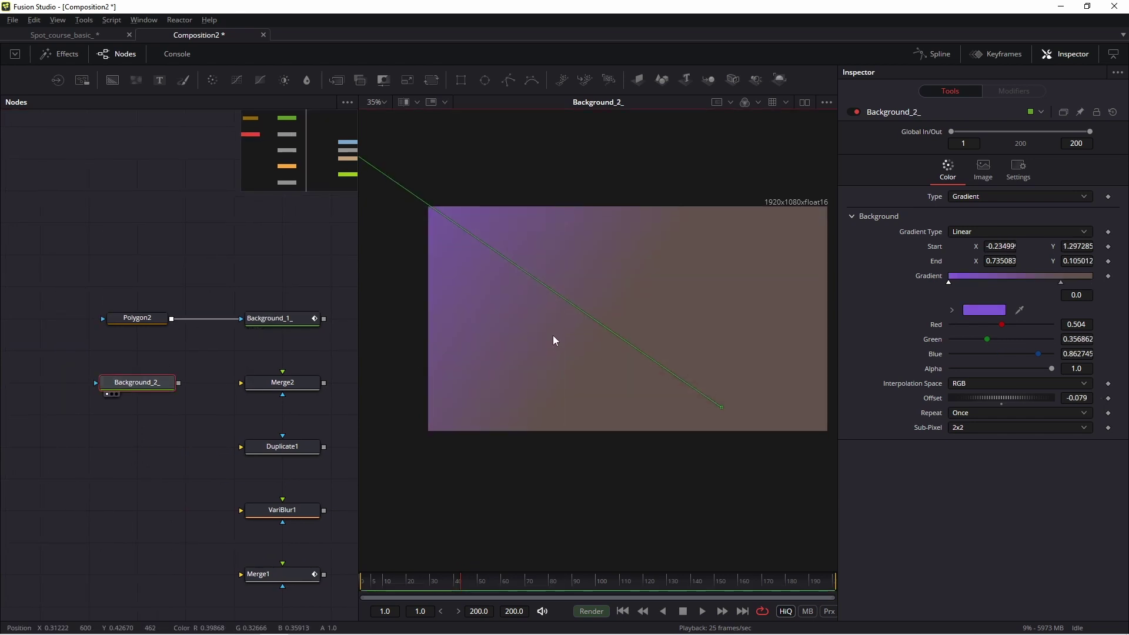
drag(159, 361, 149, 362)
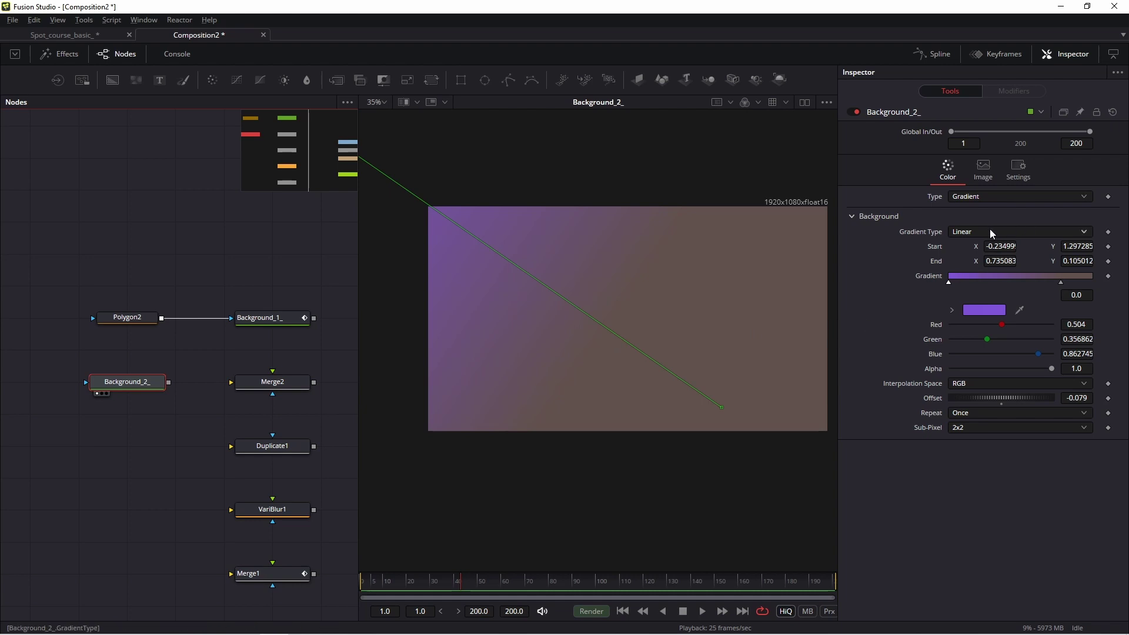
middle_click(587, 253)
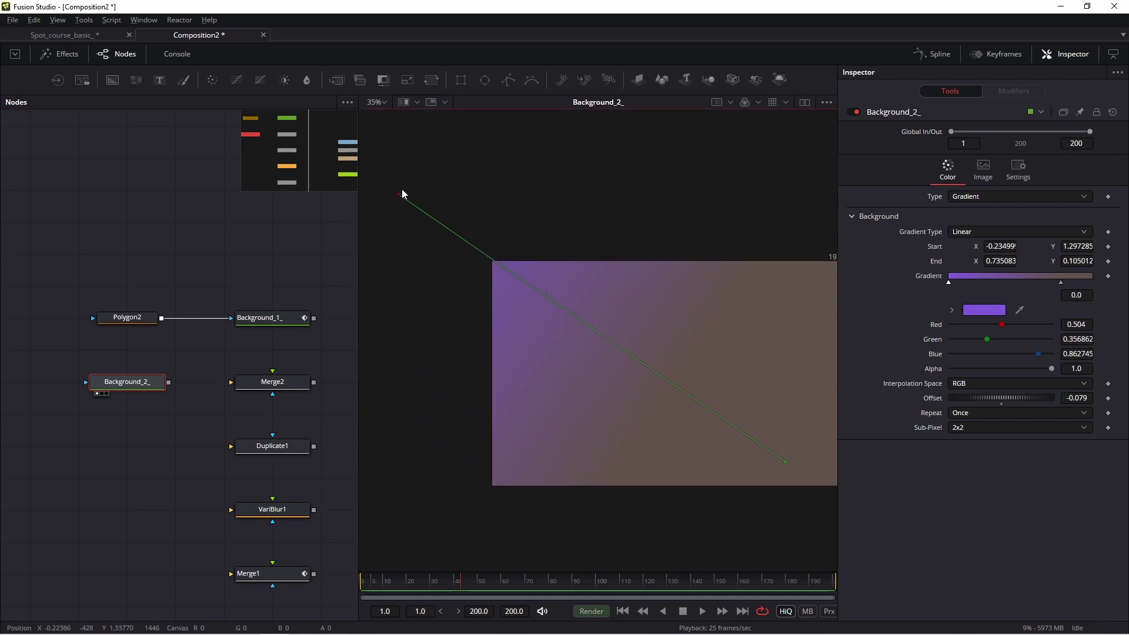
mouse_move(424, 193)
mouse_down()
mouse_move(639, 211)
mouse_move(481, 215)
mouse_up()
mouse_move(597, 302)
mouse_down()
mouse_move(709, 454)
mouse_move(728, 435)
mouse_up()
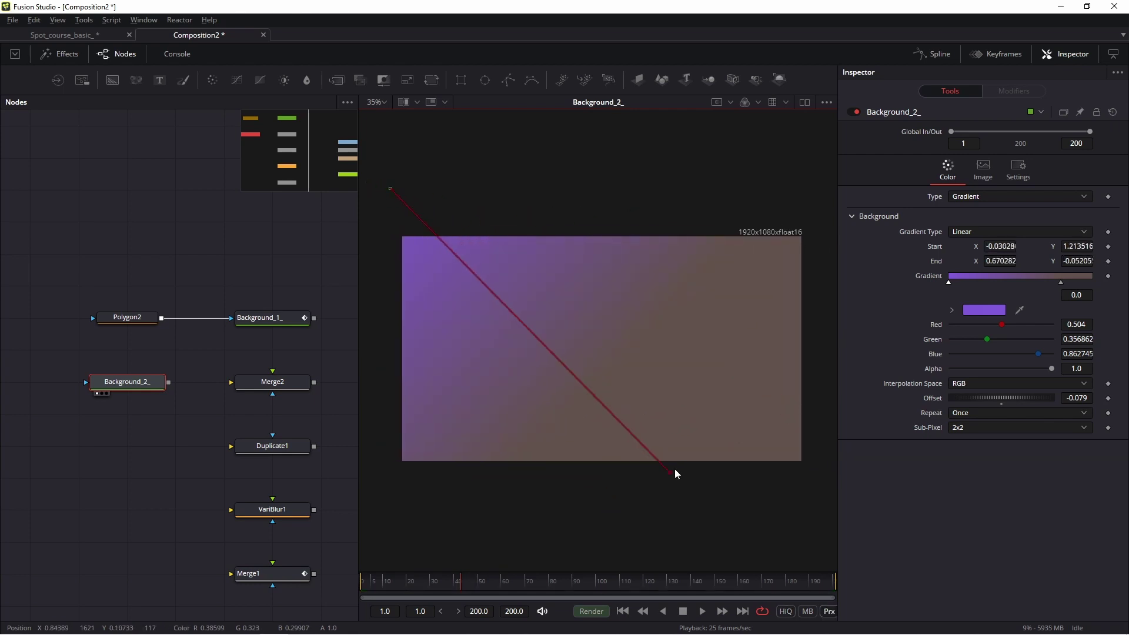
middle_click(593, 419)
Select the Polygon2 and Background_1_ nodes, then reselect Background_2_
drag(205, 380, 174, 381)
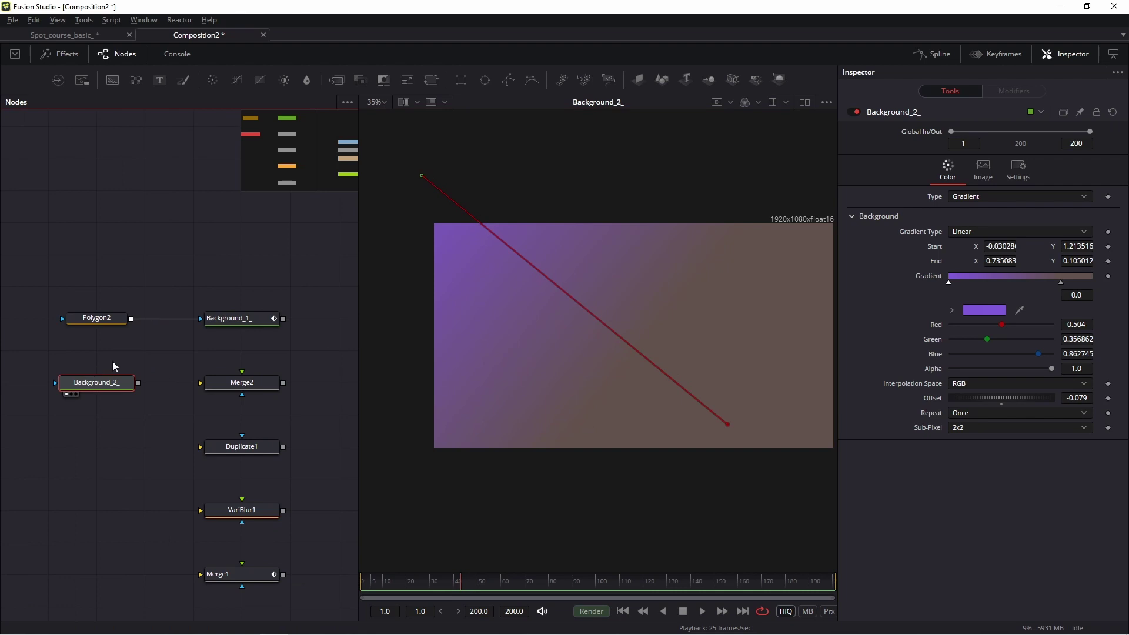
drag(500, 310, 472, 326)
drag(20, 285, 309, 337)
click(95, 381)
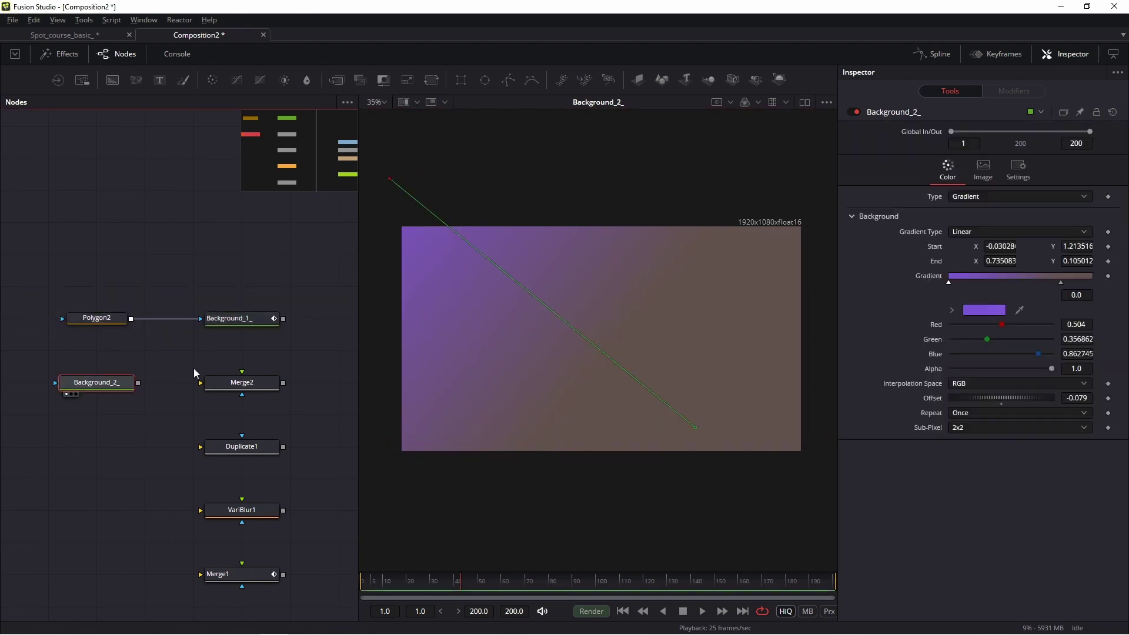
Wire Background_2_ into Merge2's background and Background_1_ into its foreground, then reposition Merge2
click(252, 386)
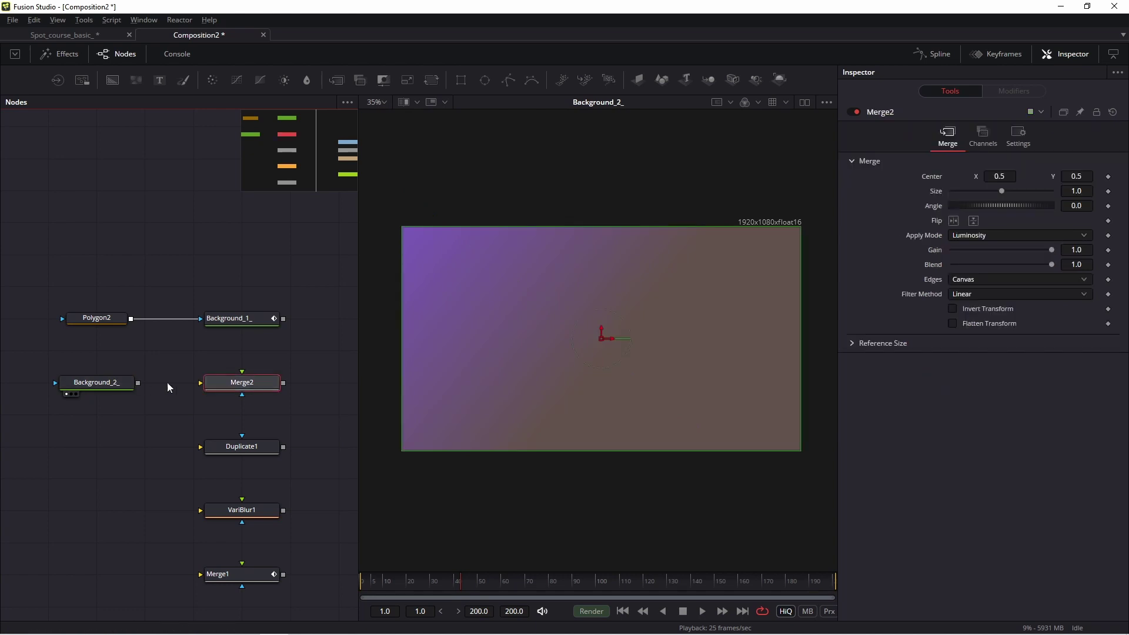
drag(137, 383, 240, 391)
drag(284, 319, 248, 384)
drag(242, 383, 380, 379)
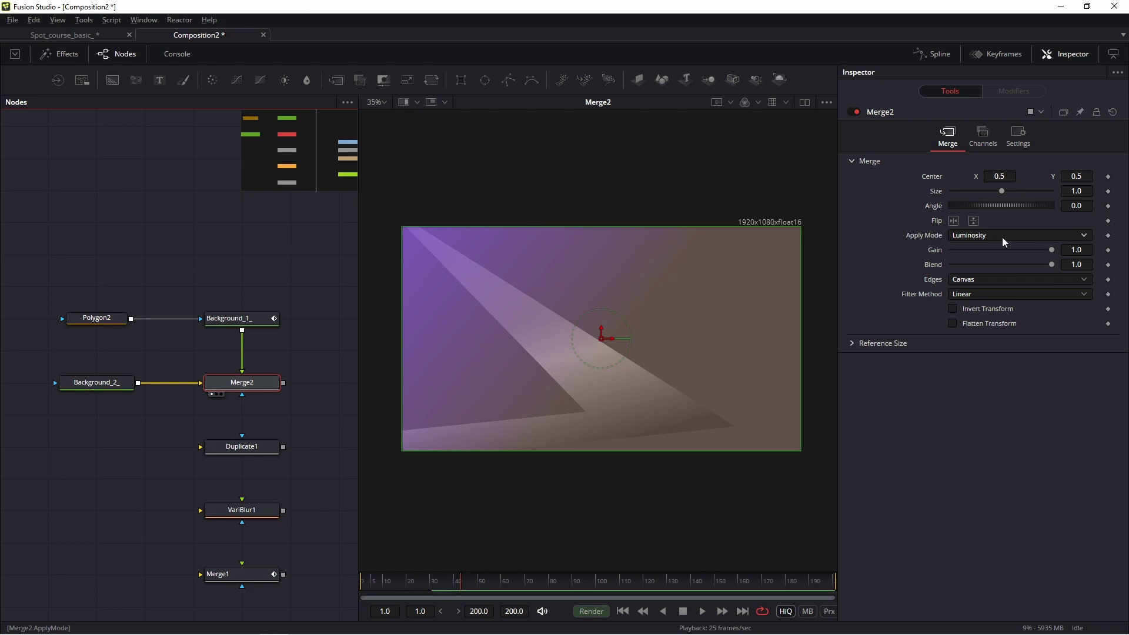
click(295, 421)
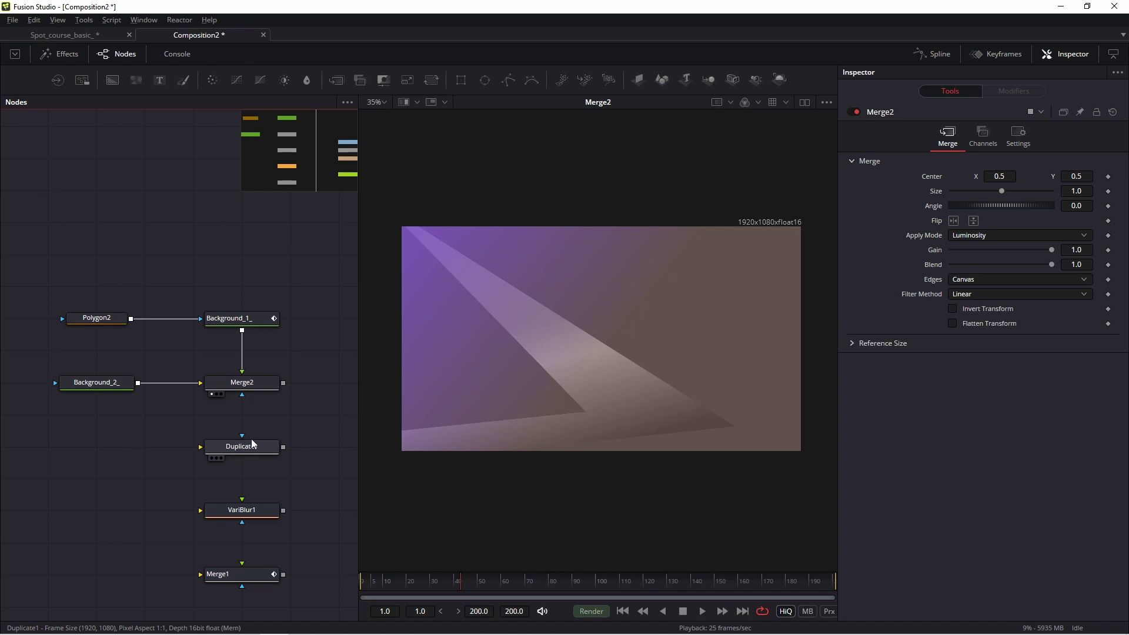
click(239, 446)
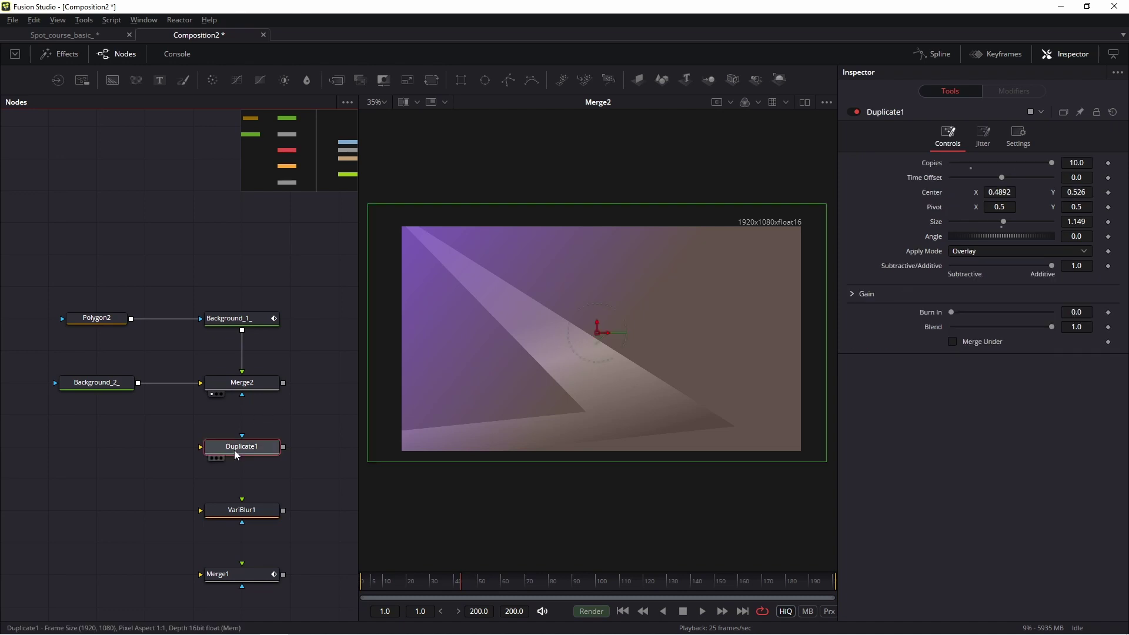
Connect Merge2 into Duplicate1 and set its Center to 0.5, 0.5
click(242, 382)
mouse_move(33, 291)
mouse_down()
mouse_move(304, 409)
mouse_move(242, 447)
mouse_up()
click(245, 451)
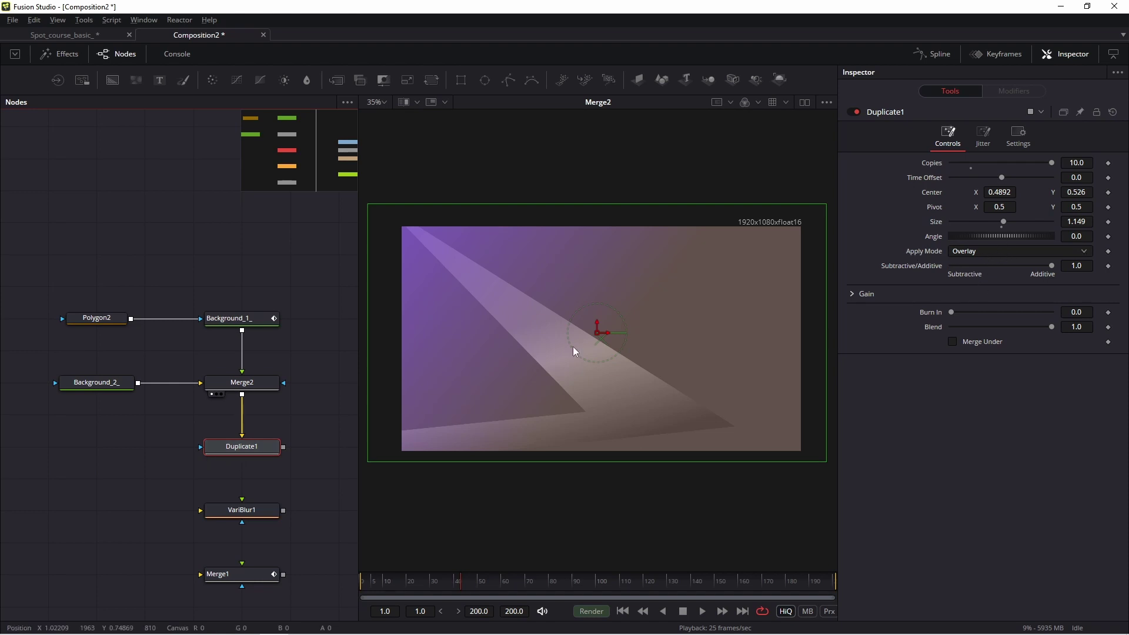
mouse_move(241, 446)
key(1)
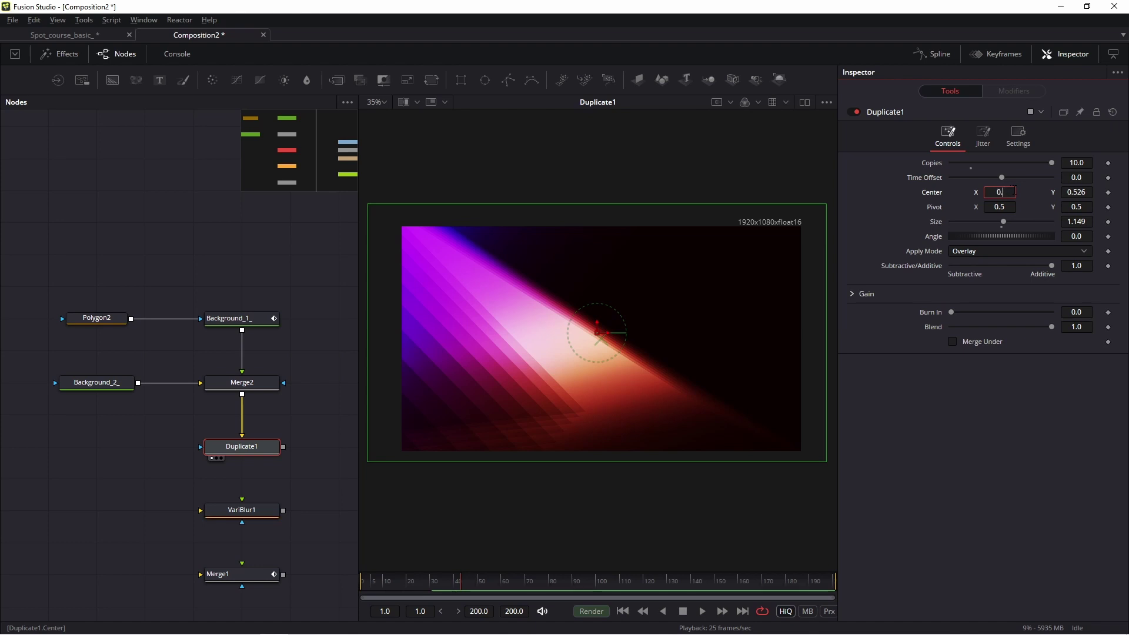
text(5)
key(Tab)
text(0.52)
text(5)
key(Tab)
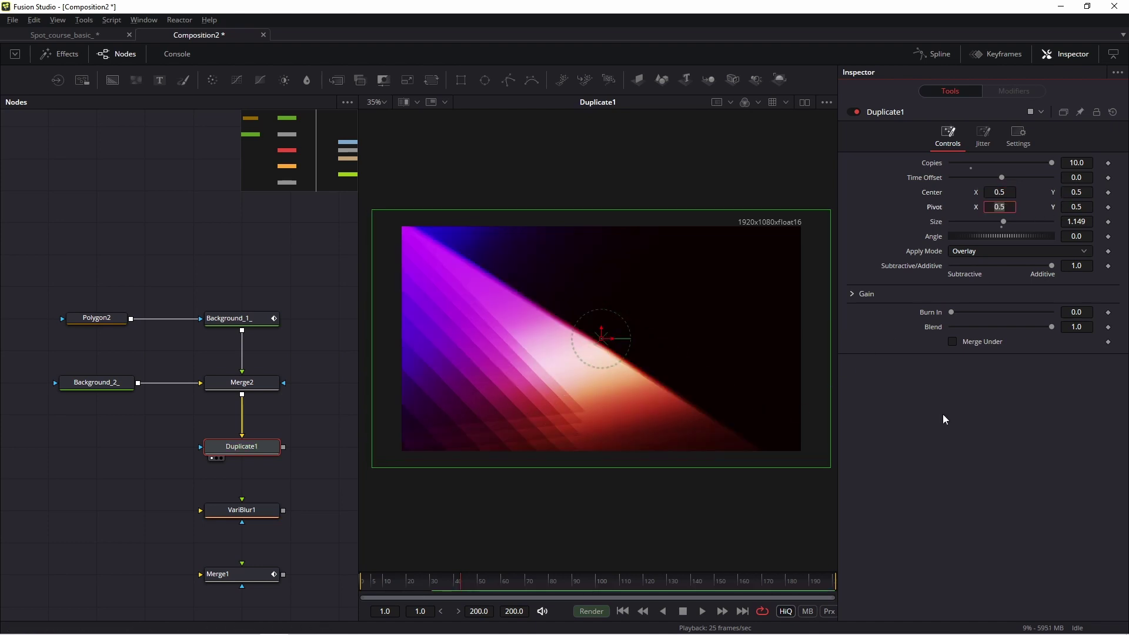
Adjust the copy count and fine-tune Duplicate1's centre to about 0.514/0.506
mouse_move(1051, 164)
mouse_down()
mouse_move(1030, 164)
mouse_move(1055, 164)
mouse_up()
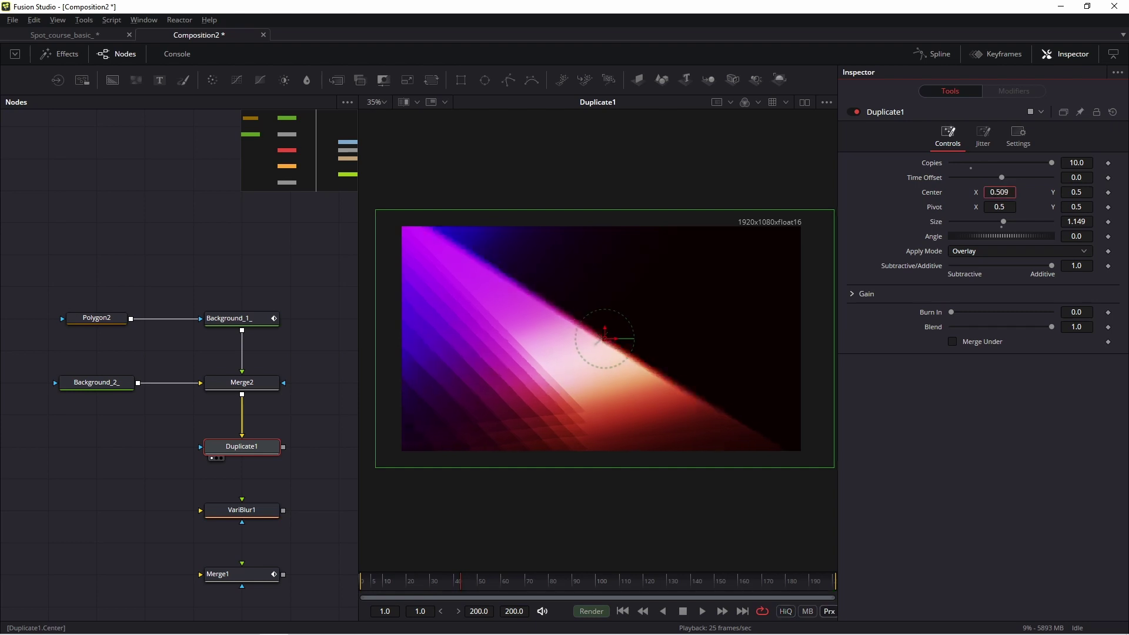
drag(601, 338, 609, 338)
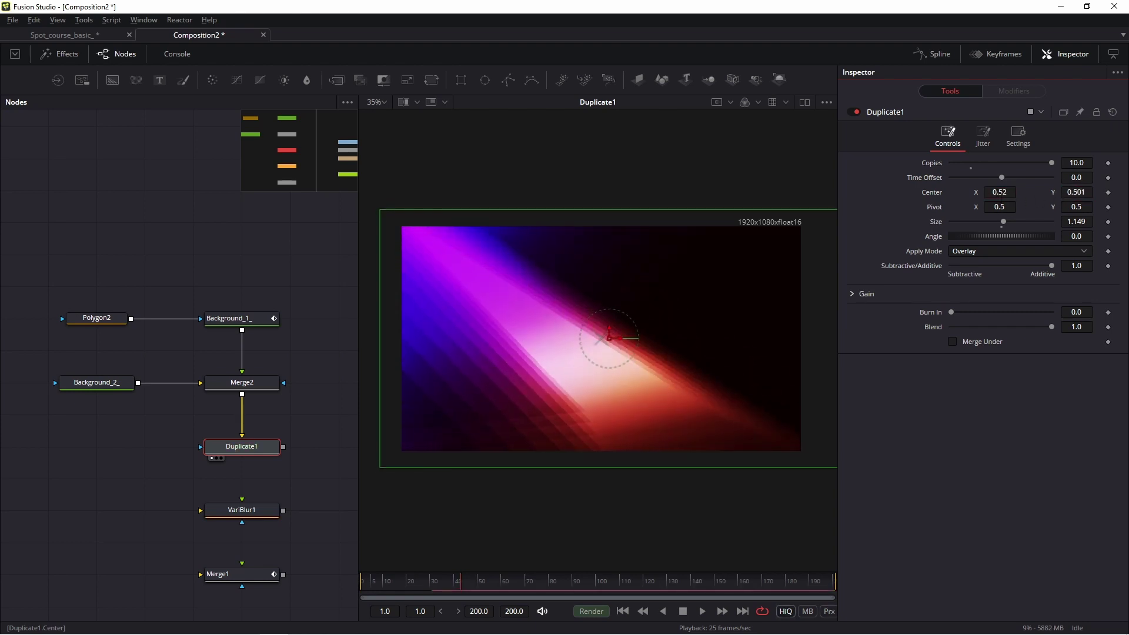
drag(610, 337, 607, 330)
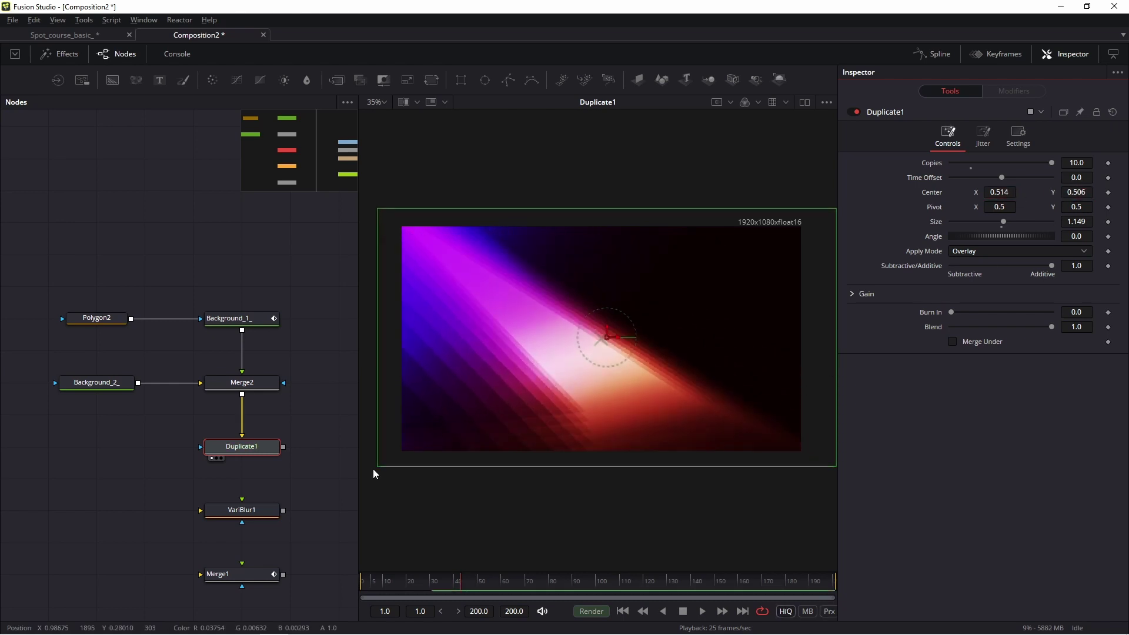
Wire Duplicate1 into VariBlur1 and view the blurred rays
middle_click(236, 504)
click(232, 468)
drag(279, 426, 237, 481)
click(237, 490)
key(2)
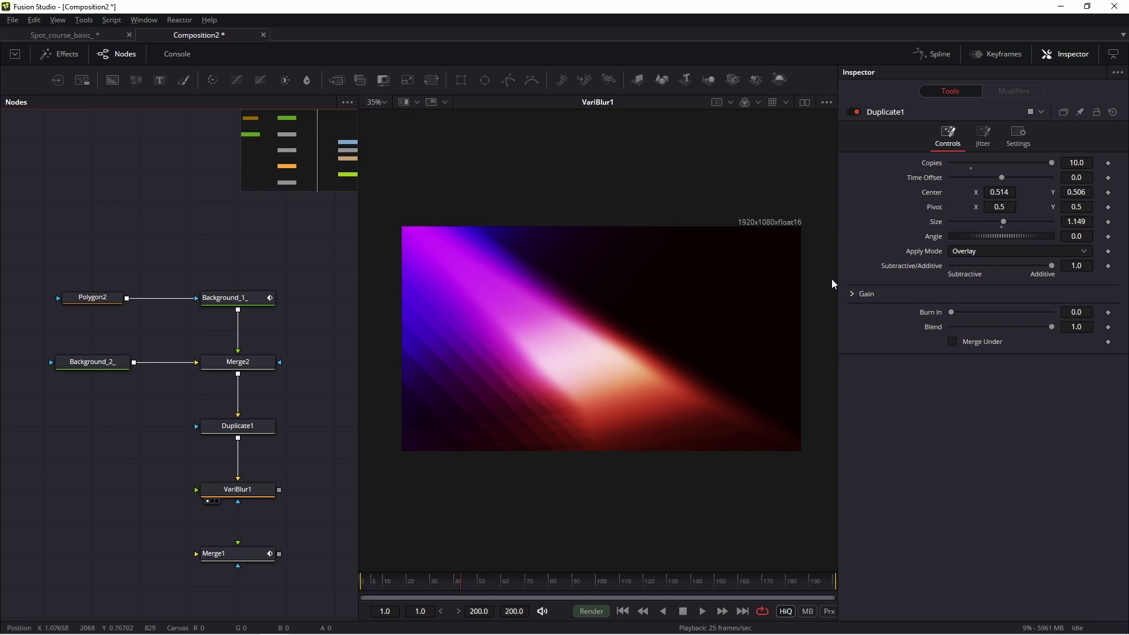
Set Duplicate1's Center X to 0.524 and move the smartphone branch beside the blur chain
drag(935, 191, 948, 192)
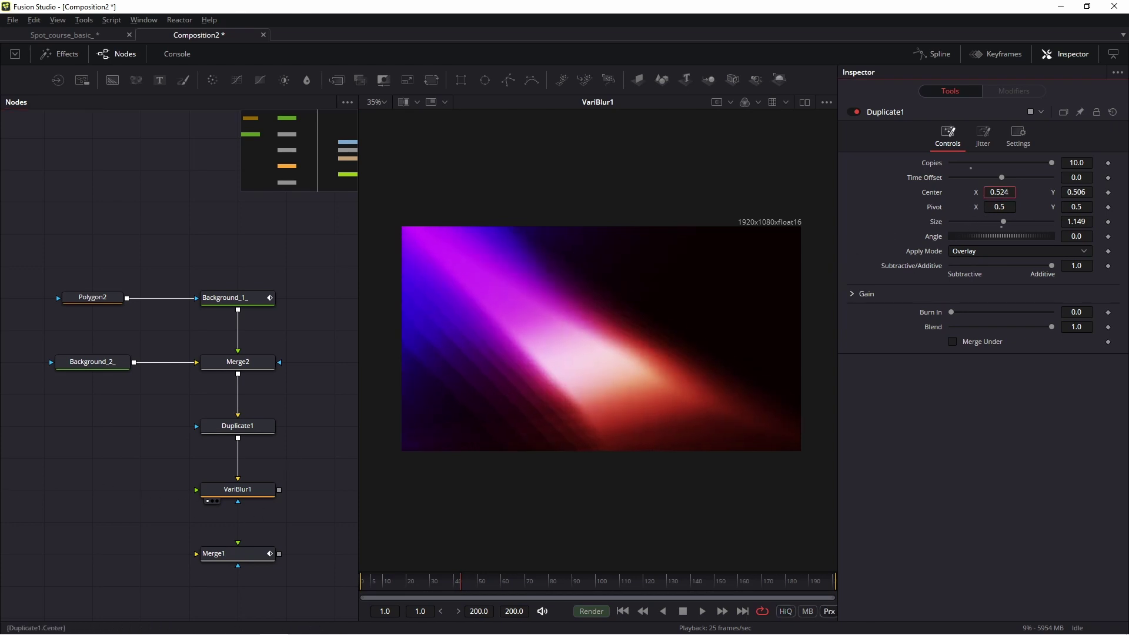
drag(331, 362, 185, 335)
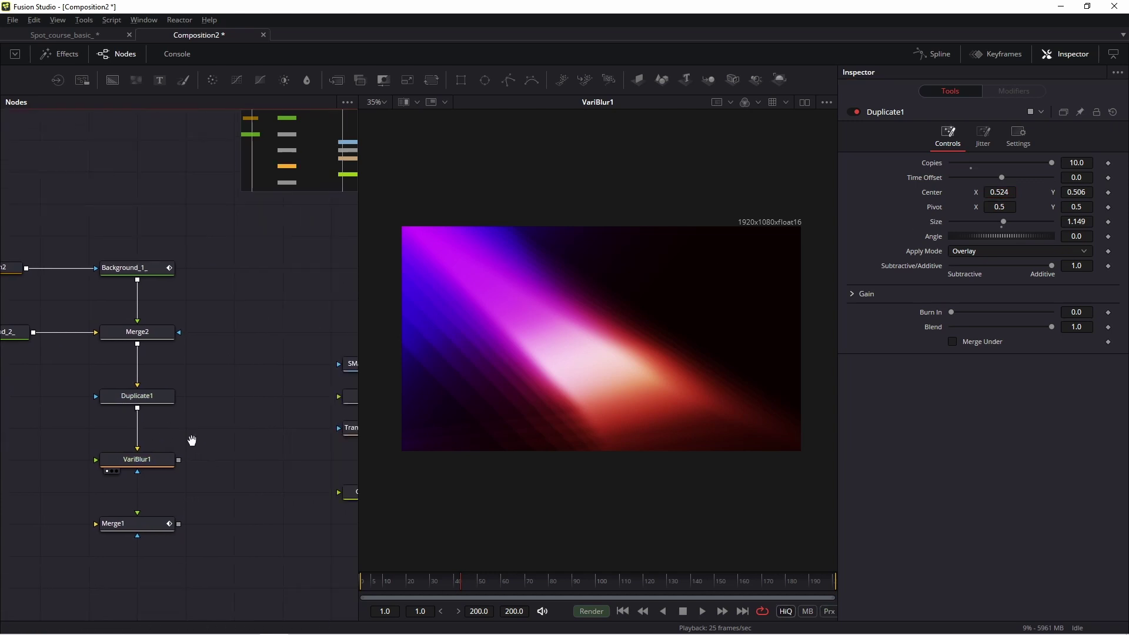
drag(261, 340, 333, 535)
mouse_move(333, 493)
mouse_down()
mouse_move(334, 429)
mouse_move(216, 464)
mouse_up()
click(312, 431)
click(159, 494)
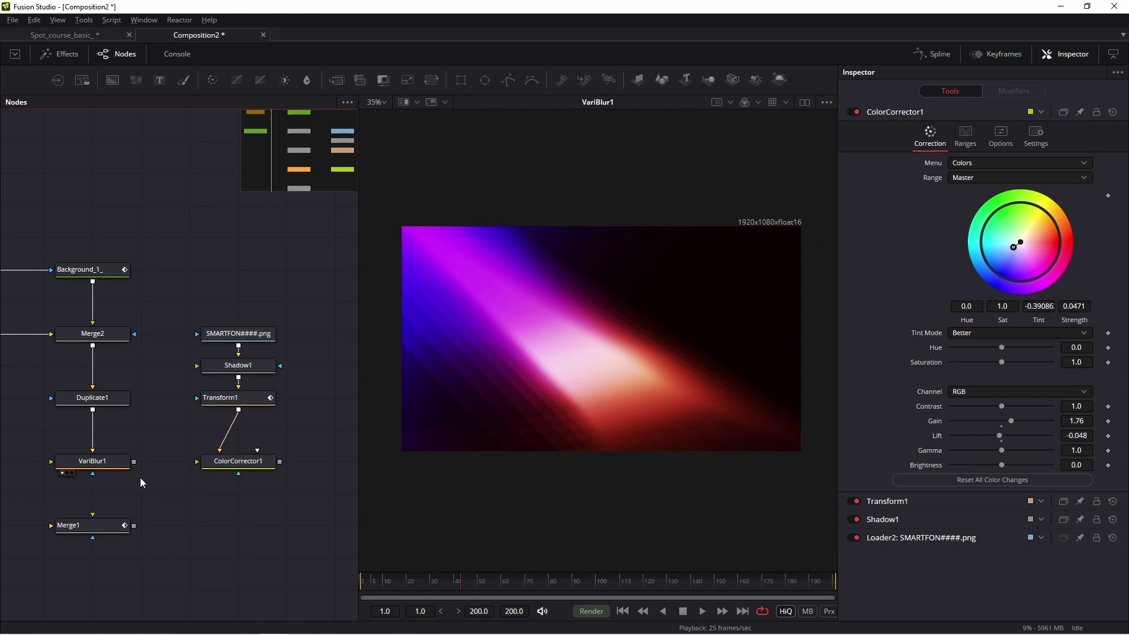
Connect VariBlur1 and ColorCorrector1 into Merge1, preview it, and open Spot_course_basic_
drag(137, 462, 79, 525)
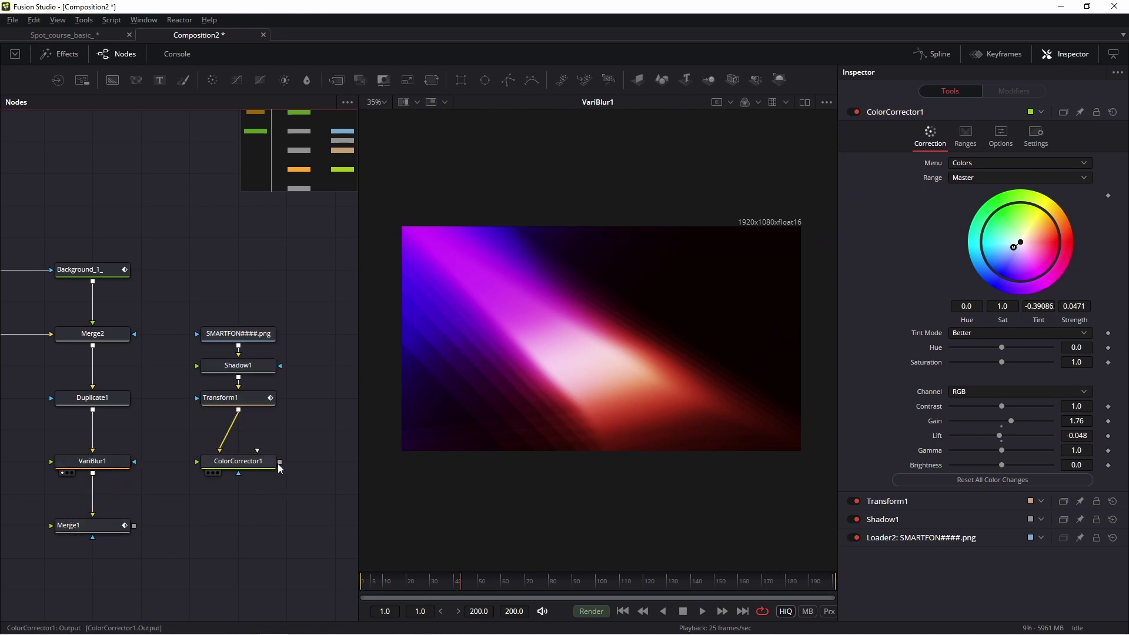
mouse_move(277, 463)
mouse_down()
mouse_move(97, 532)
mouse_move(622, 388)
mouse_up()
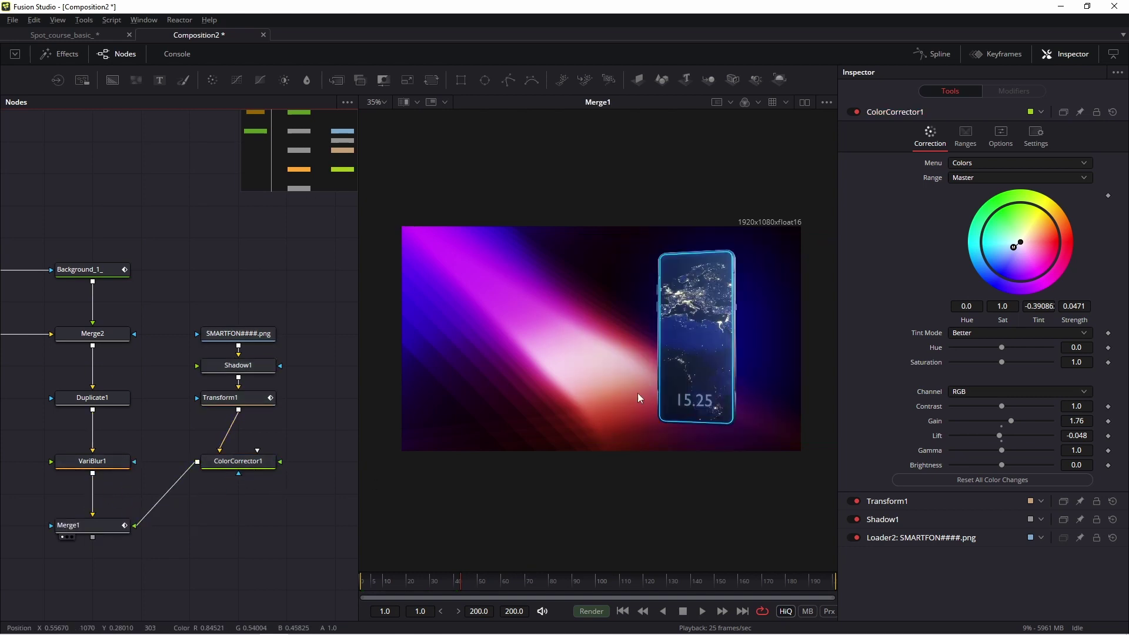
key(space)
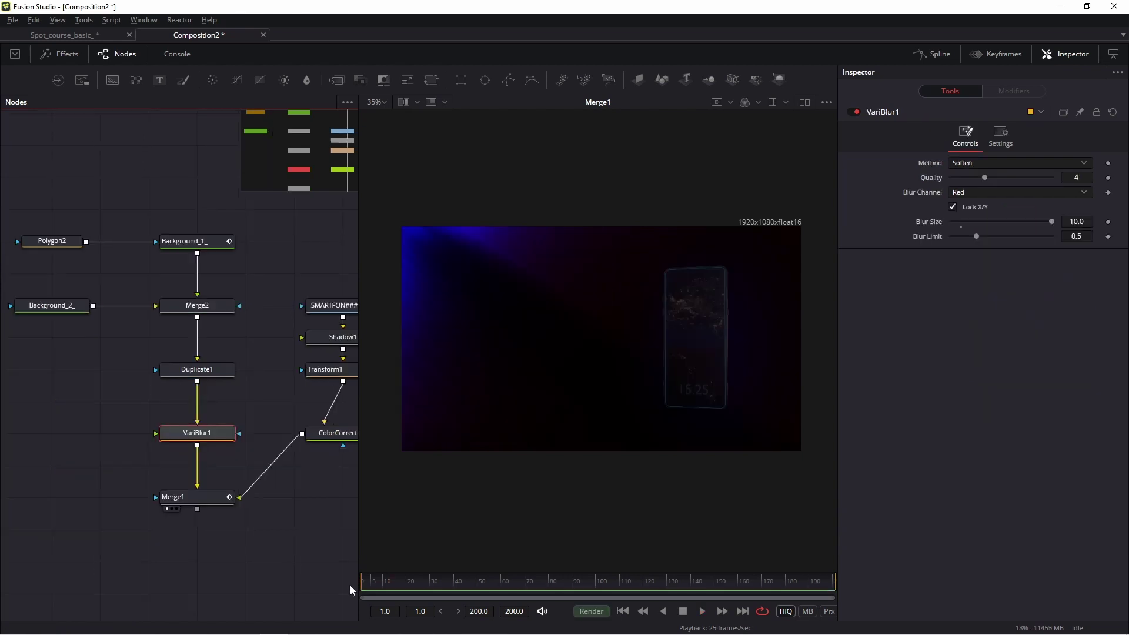
key(space)
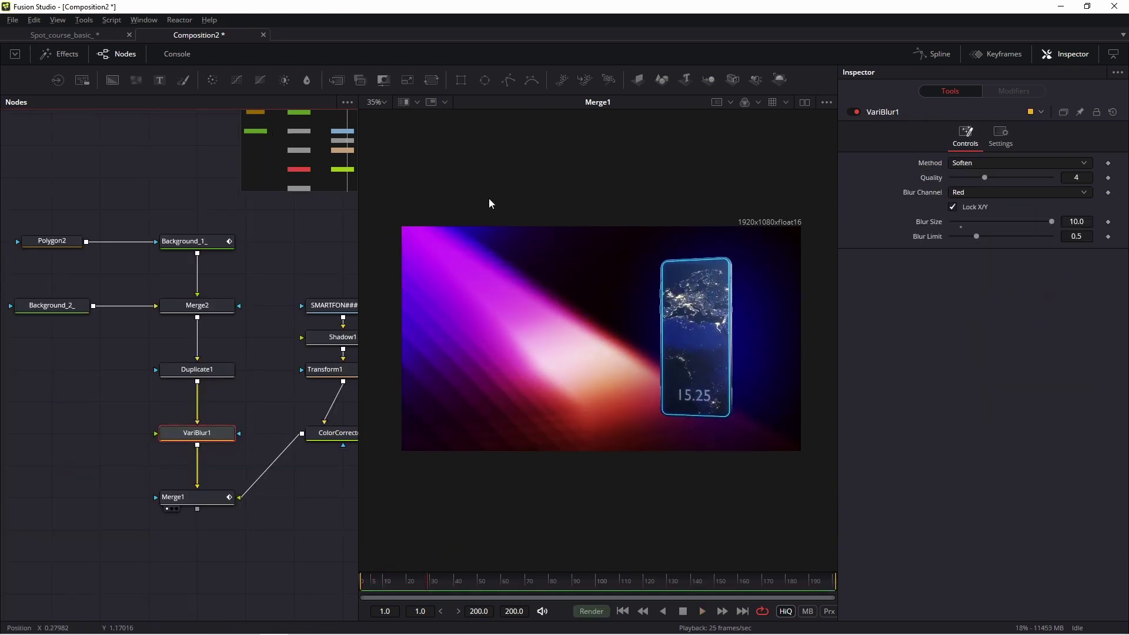
drag(196, 432, 588, 347)
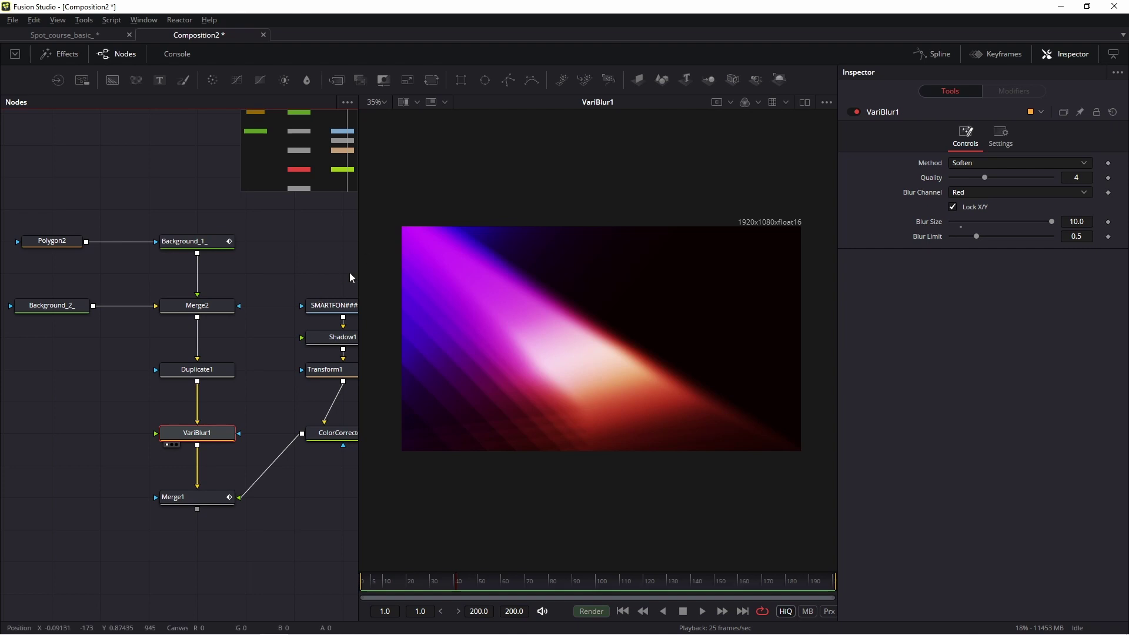
click(66, 35)
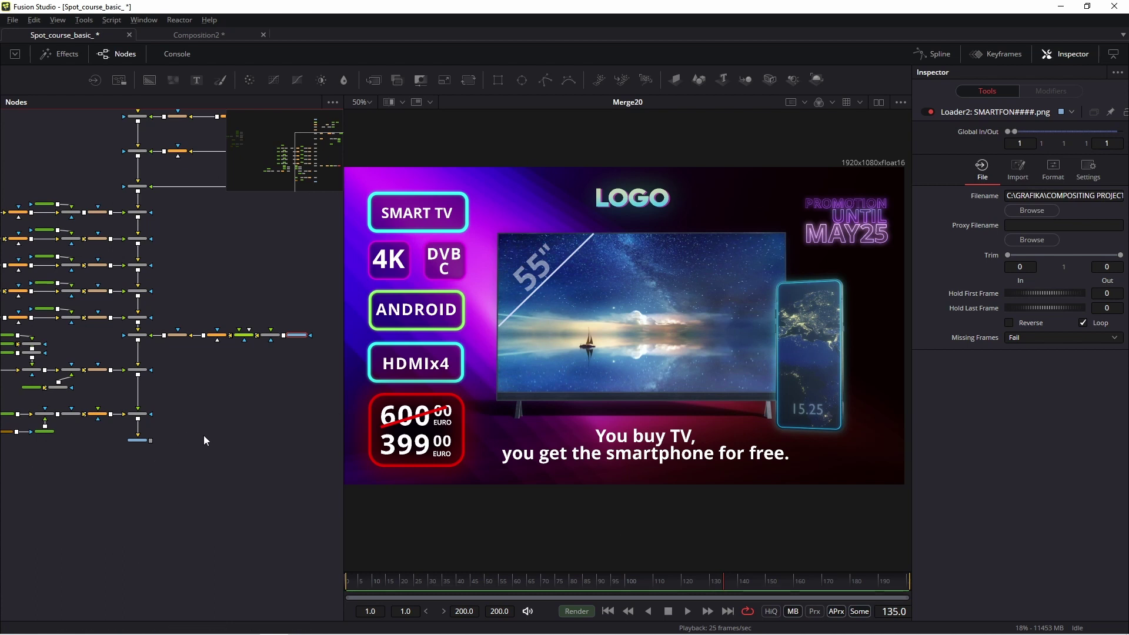
drag(197, 438, 218, 483)
scroll(219, 484, up, 2)
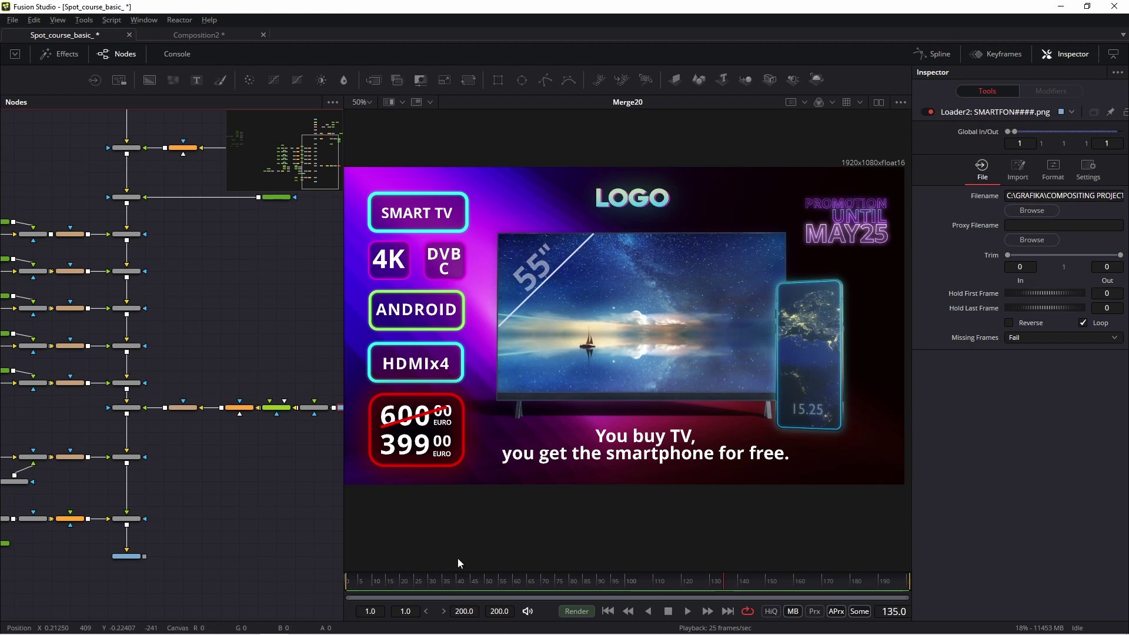
click(402, 583)
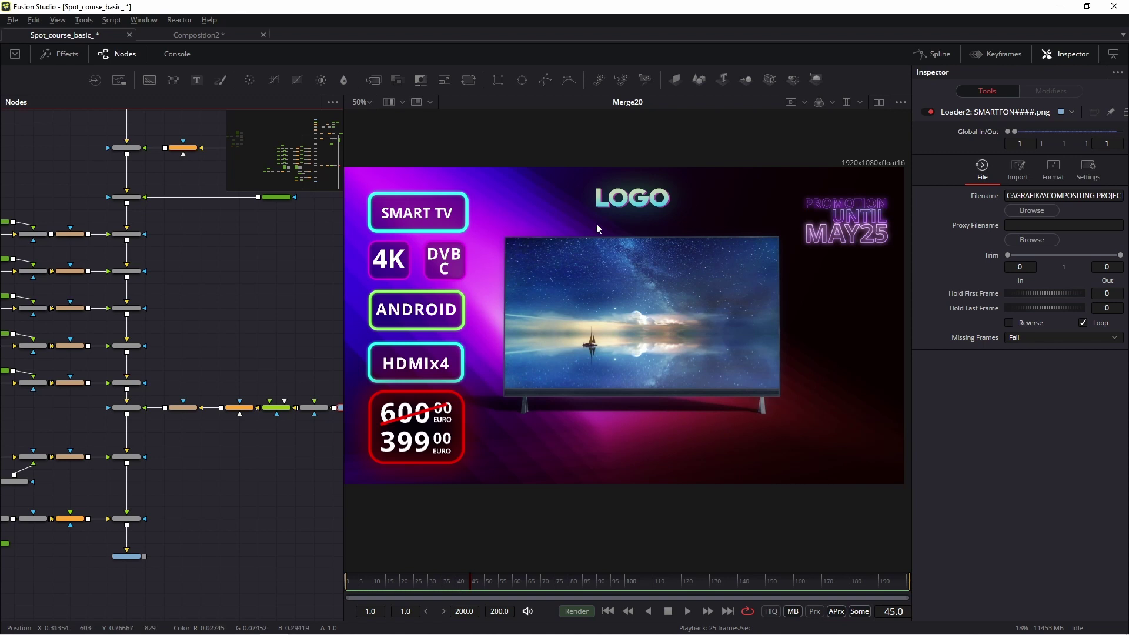
click(360, 579)
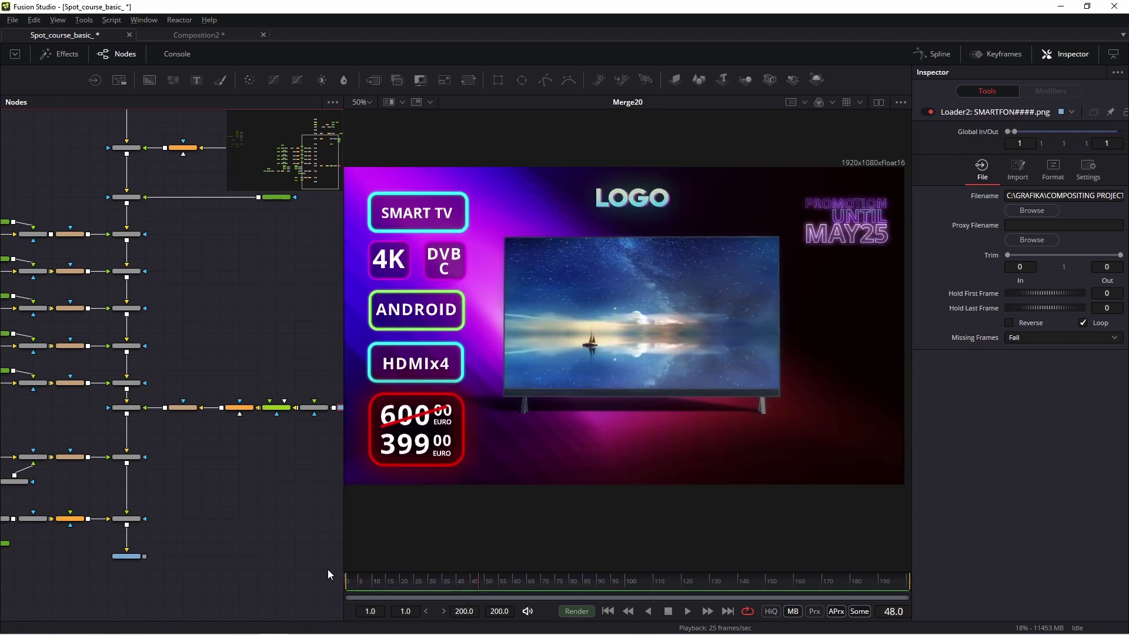